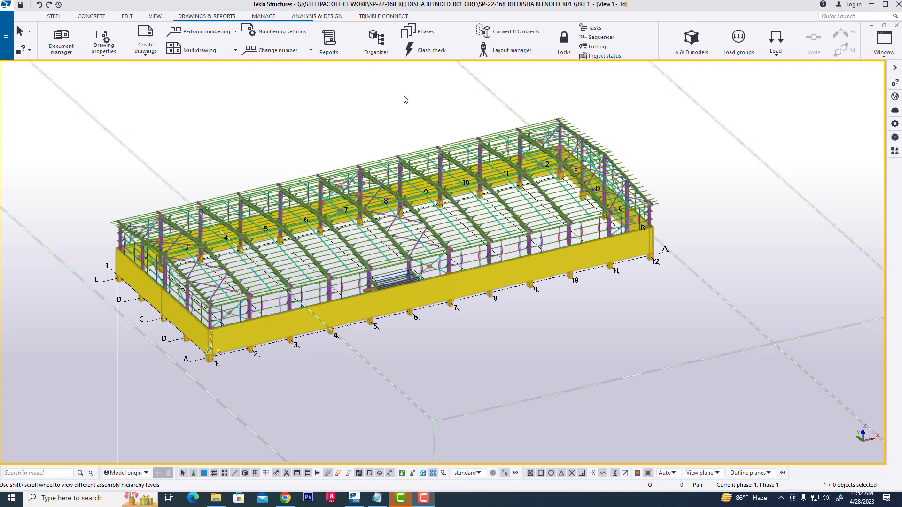
Zoom the 3D view out and in to frame the whole steel warehouse model
scroll(467, 343, "down", 5)
scroll(476, 329, "up", 2)
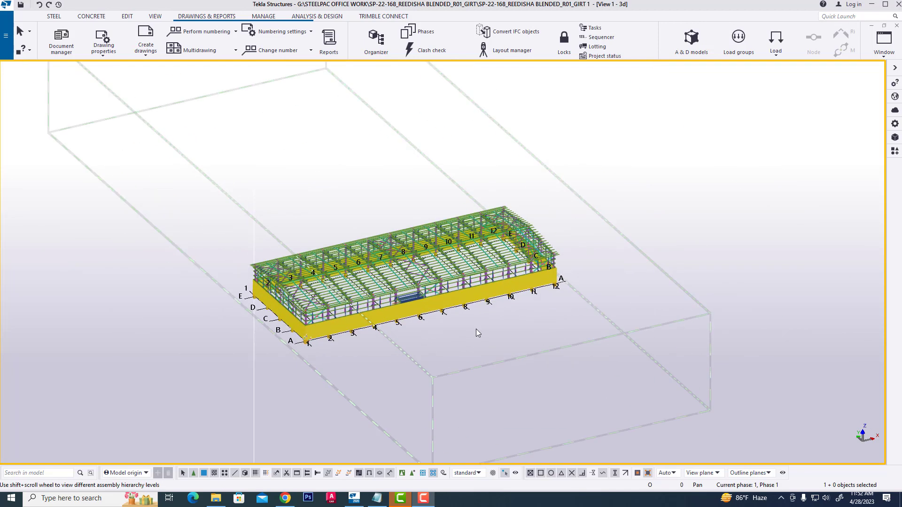
scroll(463, 331, "up", 2)
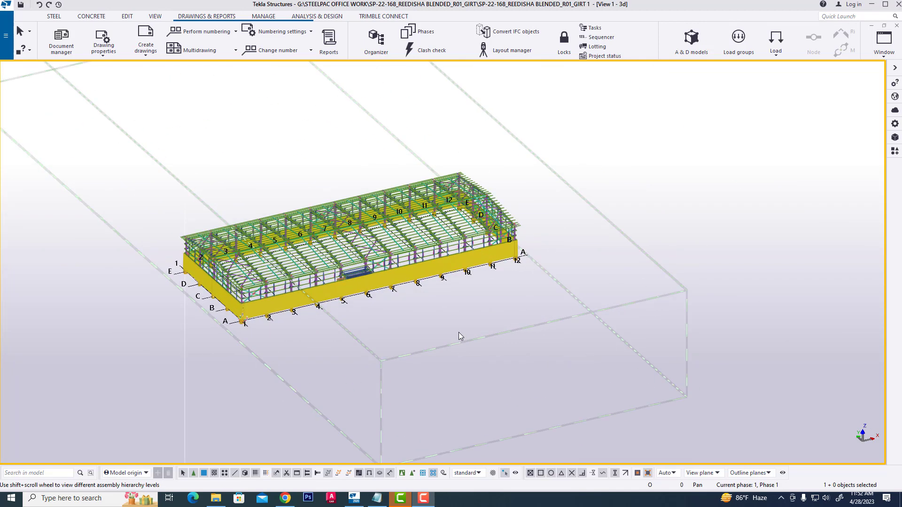
Open the Object group filter from the 3D view's properties
double_click(461, 320)
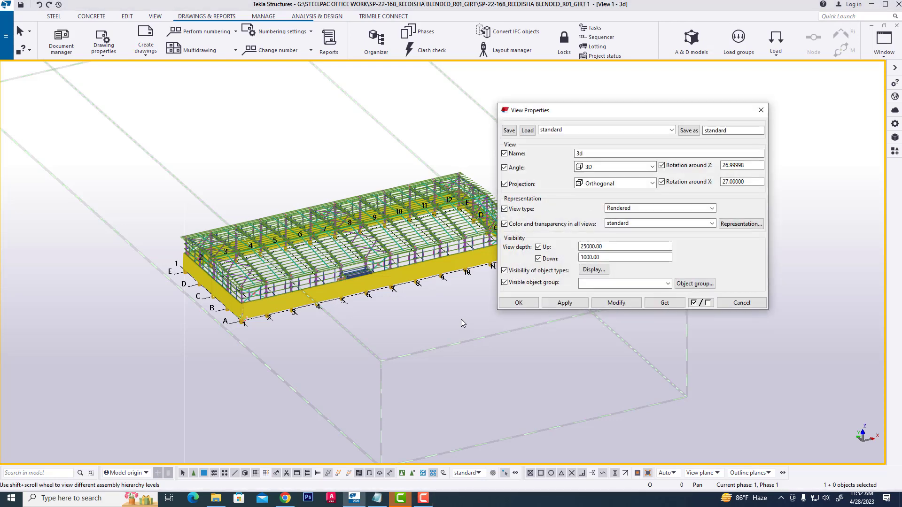
left_click(695, 284)
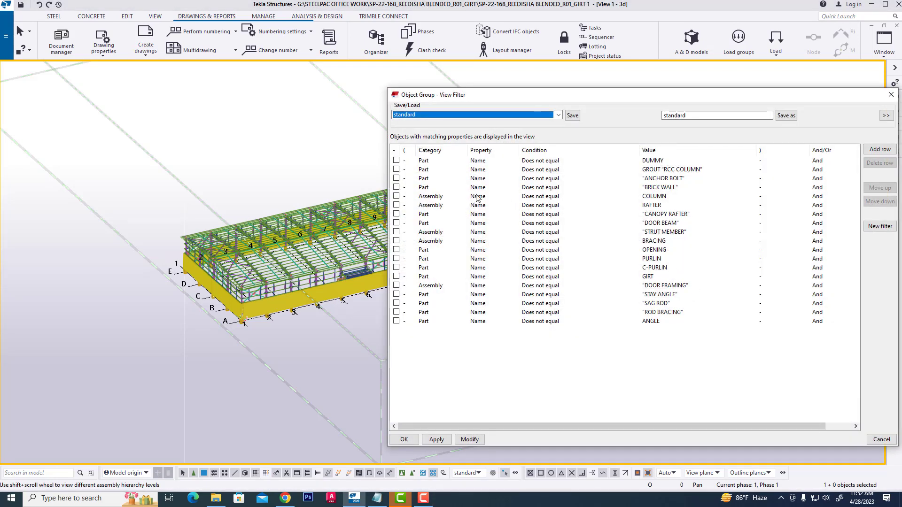
middle_click_drag(277, 330, 160, 342)
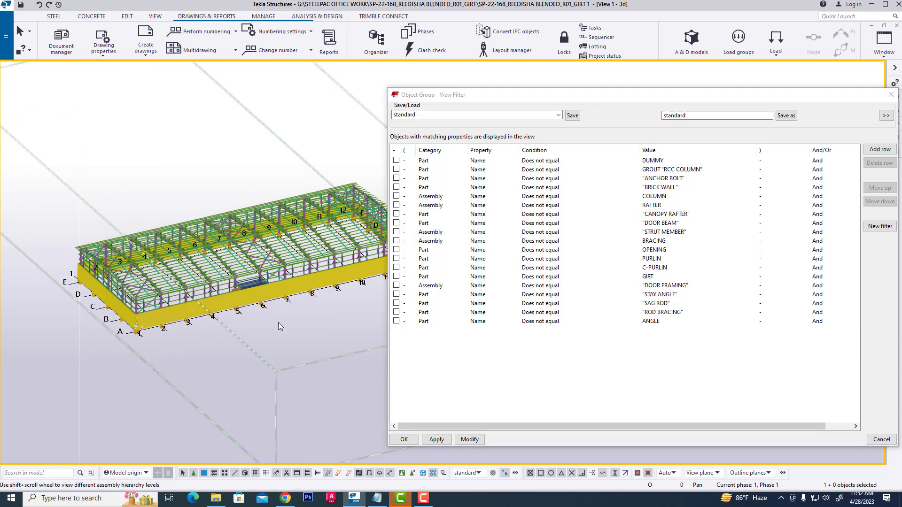
middle_click_drag(278, 322, 267, 327)
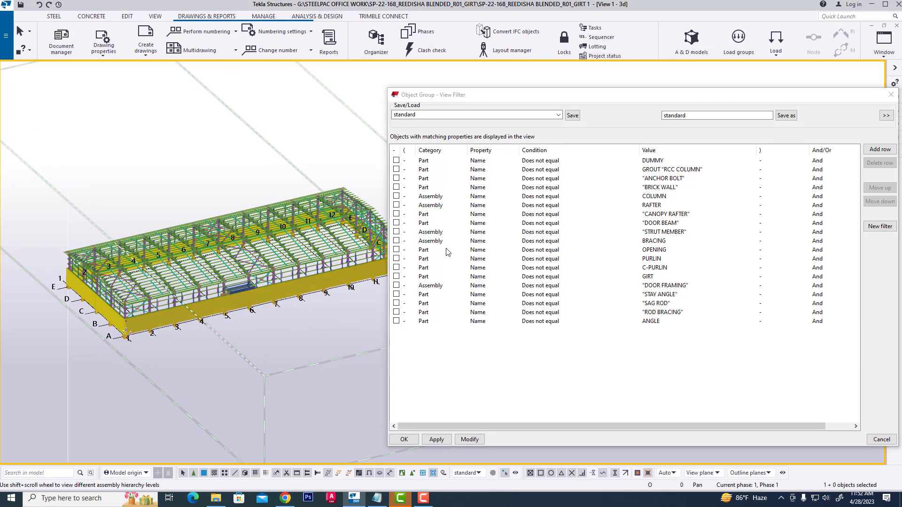
Filter out DUMMY, GROUT RCC COLUMN, ANCHOR BOLT and BRICK WALL parts and apply to the view
left_click(396, 160)
left_click(397, 169)
left_click(397, 178)
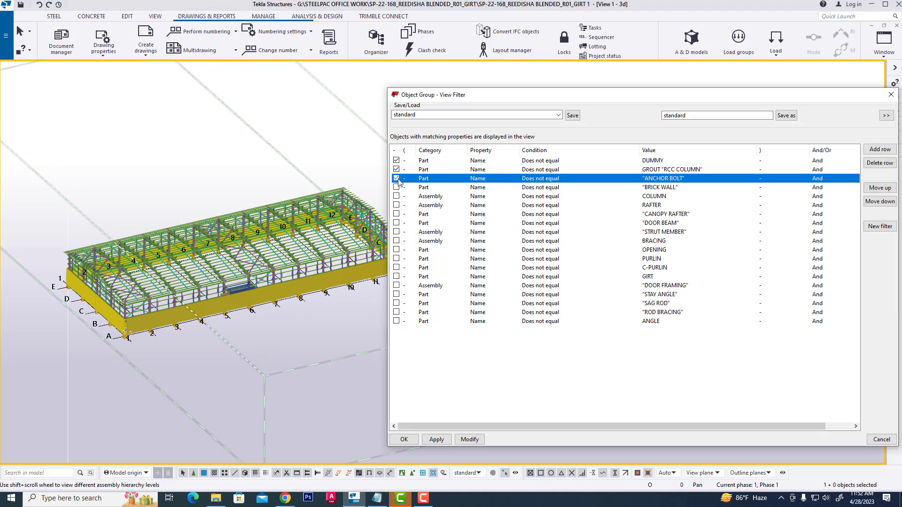
left_click(396, 187)
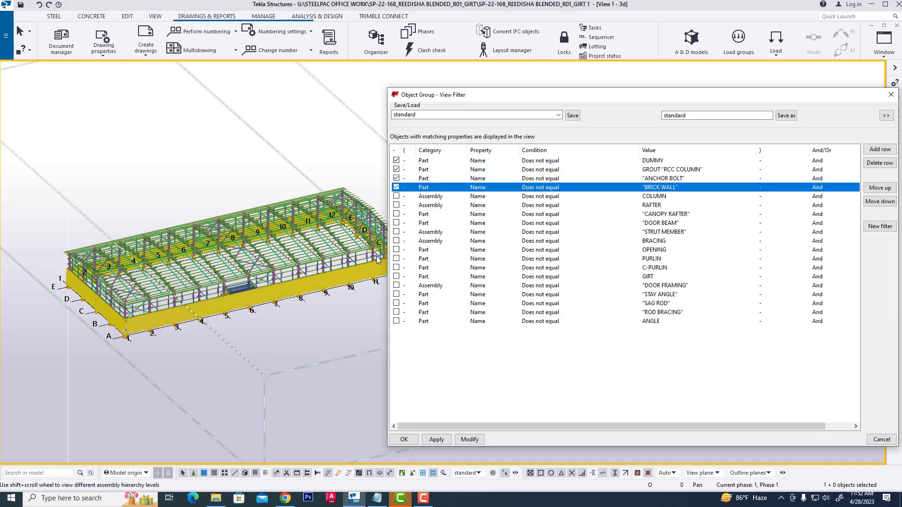
left_click(470, 439)
scroll(244, 371, "up", 2)
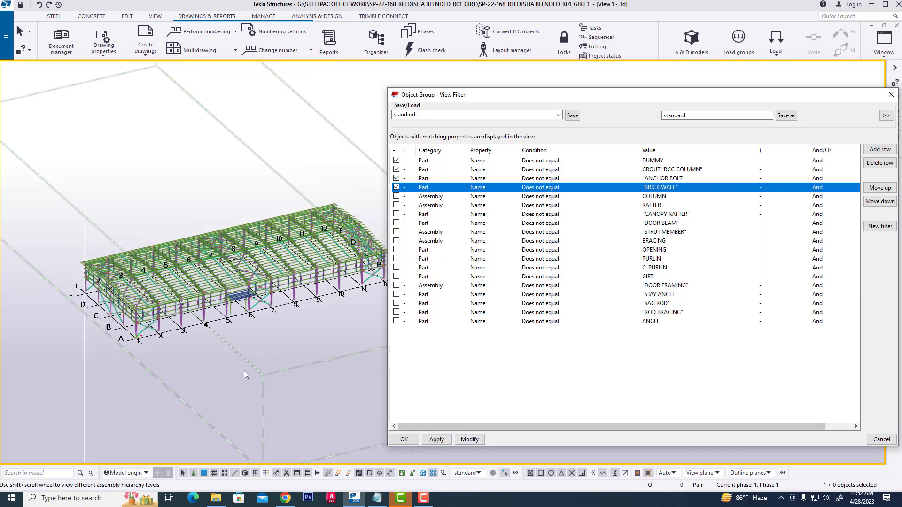
scroll(327, 341, "up", 2)
scroll(324, 326, "down", 1)
scroll(319, 338, "up", 1)
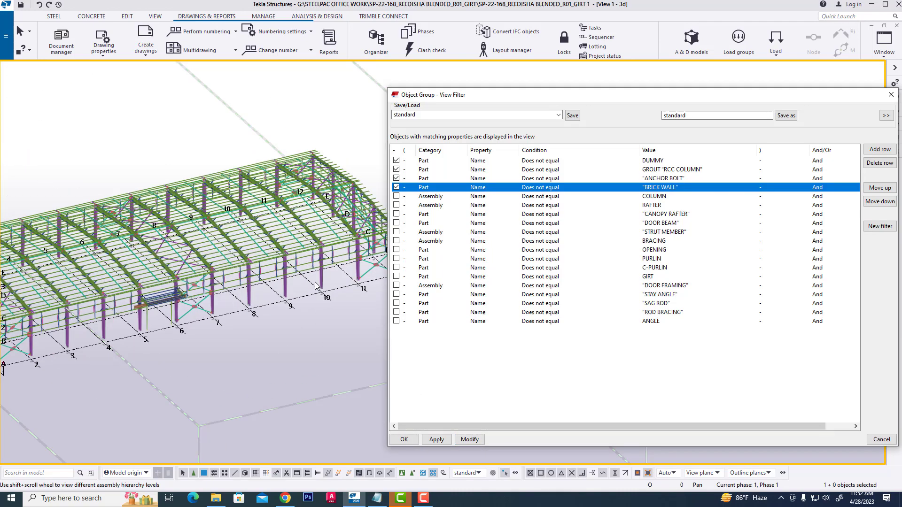
scroll(307, 356, "up", 1)
scroll(273, 331, "down", 1)
scroll(299, 322, "up", 1)
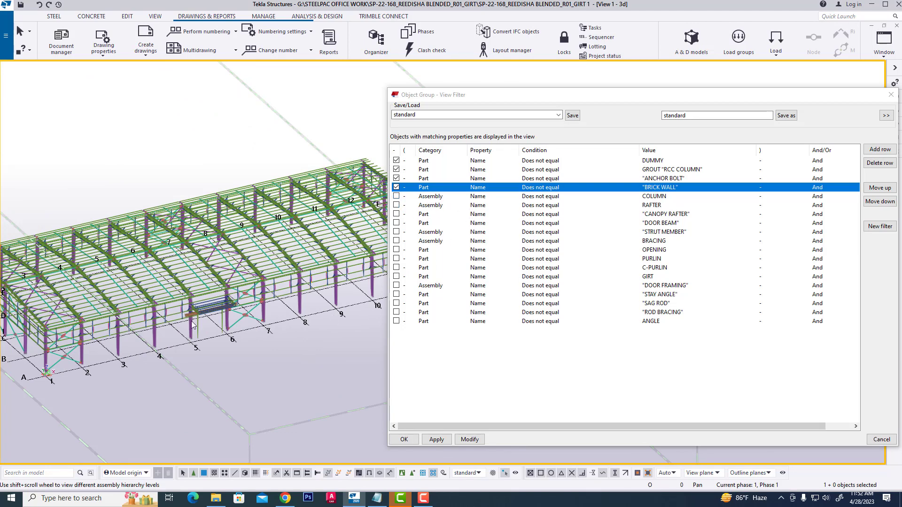
Add the COLUMN filter row and set the COLUMN and RAFTER rows to the Part category
left_click(397, 196)
left_click(425, 196)
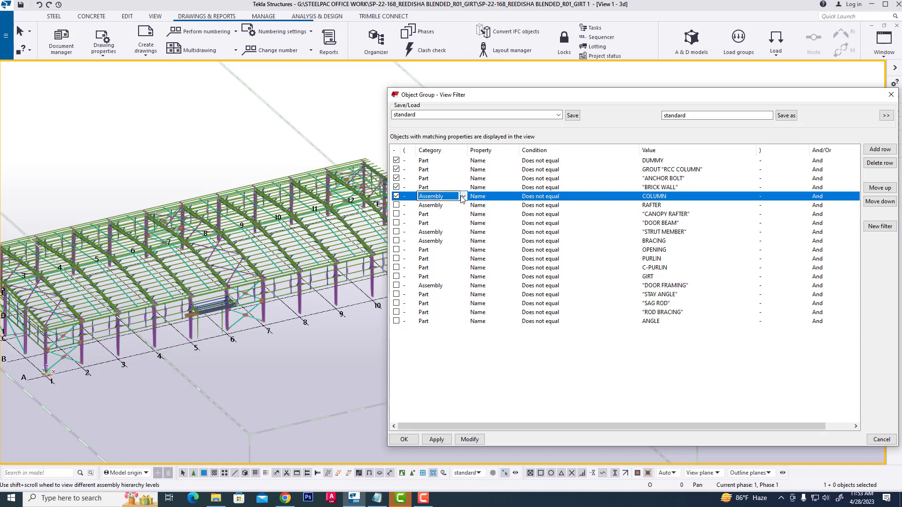
left_click(463, 196)
left_click(437, 211)
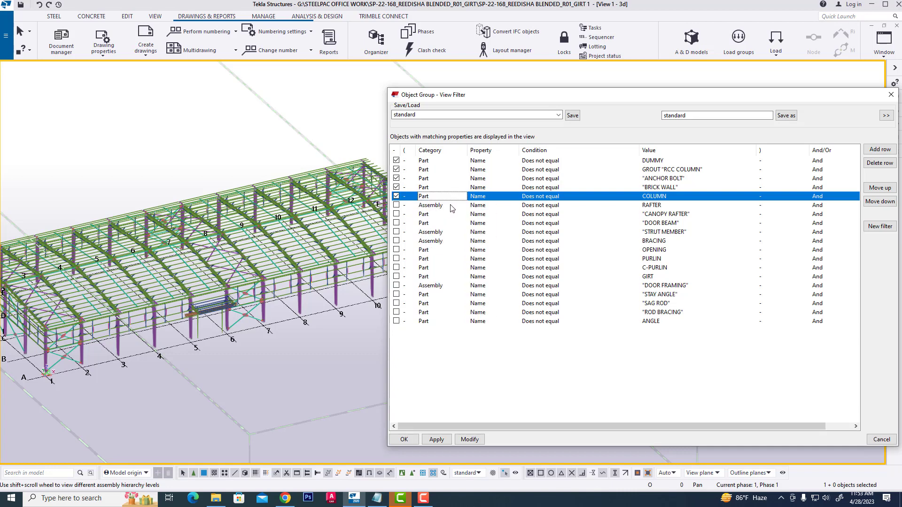
left_click(452, 207)
left_click(463, 205)
left_click(437, 220)
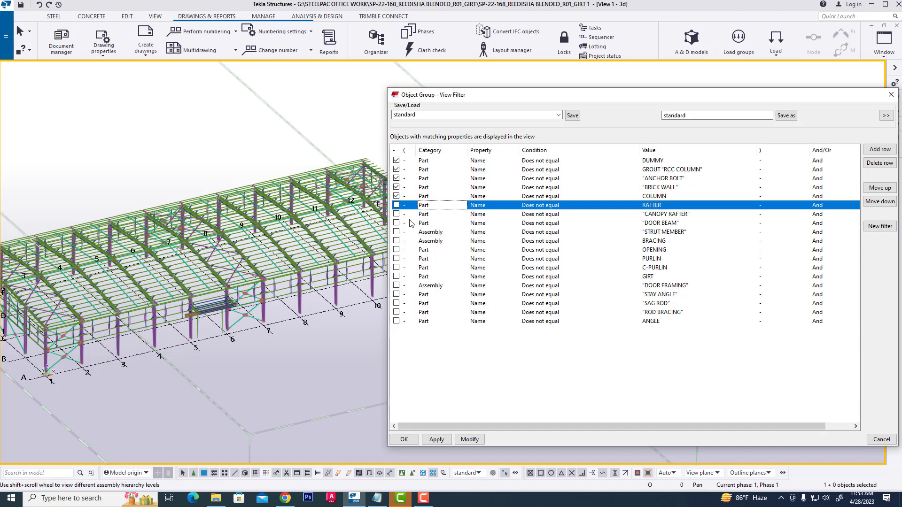
left_click(438, 215)
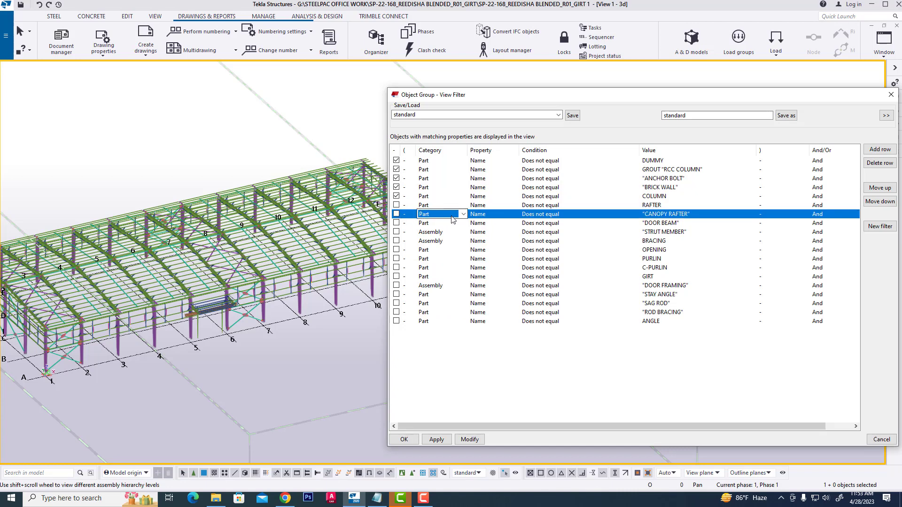
Set the STRUT MEMBER, BRACING and DOOR FRAMING filter rows to the Part category
left_click(442, 232)
left_click(462, 232)
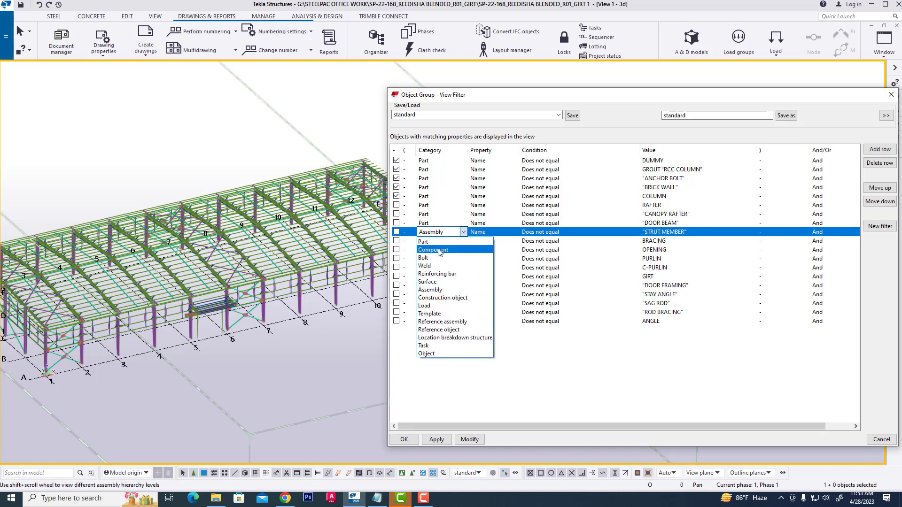
left_click(424, 241)
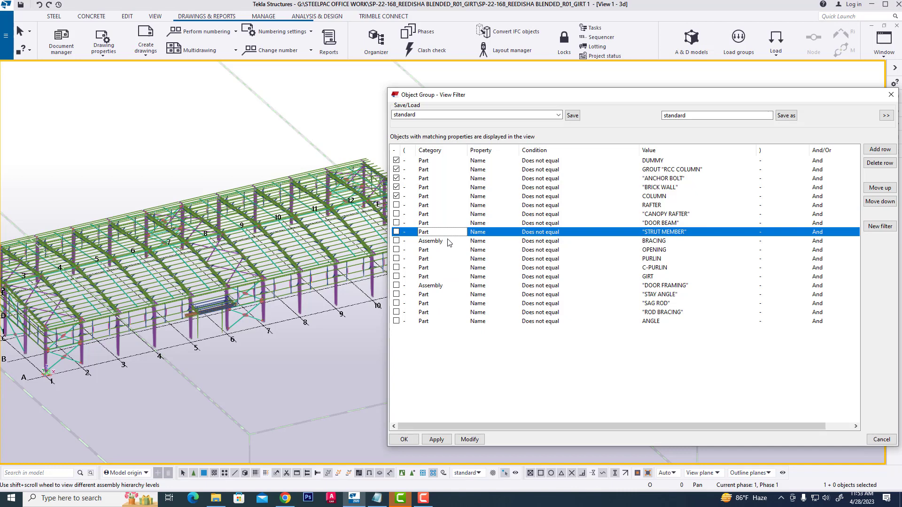
left_click(437, 241)
left_click(438, 241)
left_click(438, 251)
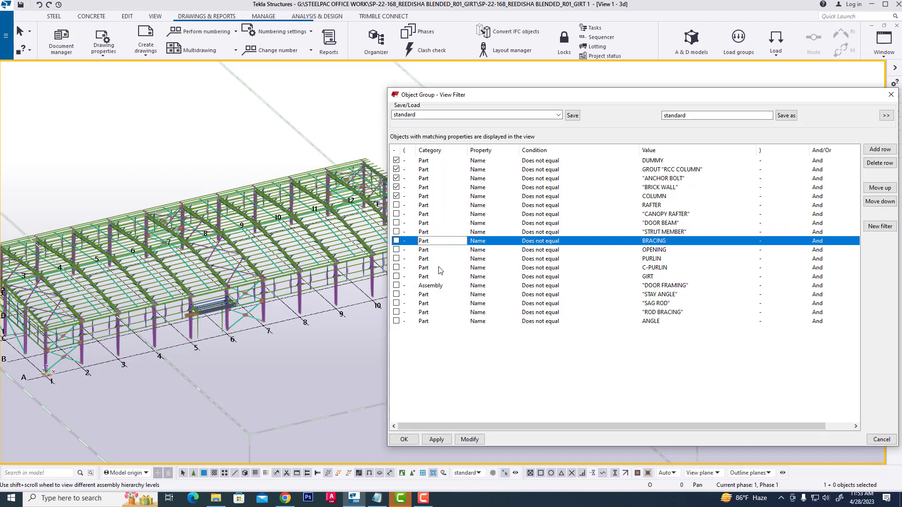
left_click(441, 286)
left_click(463, 286)
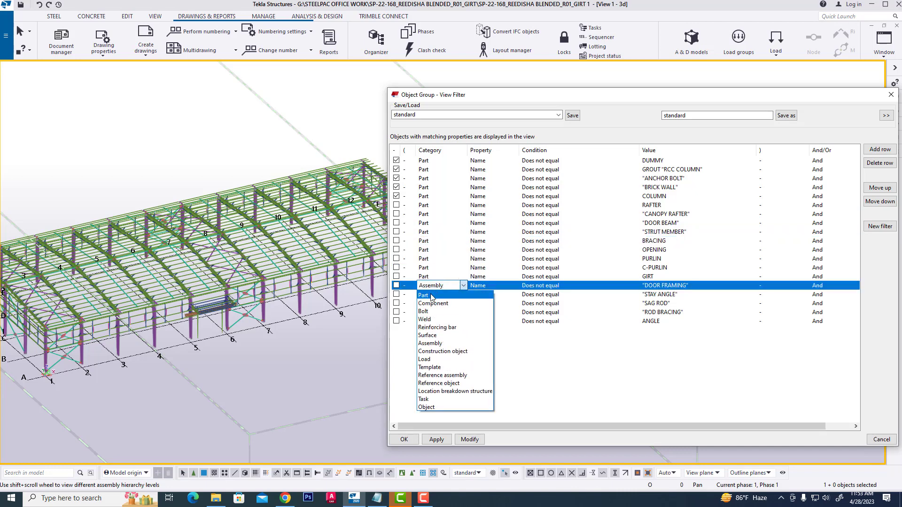
left_click(431, 297)
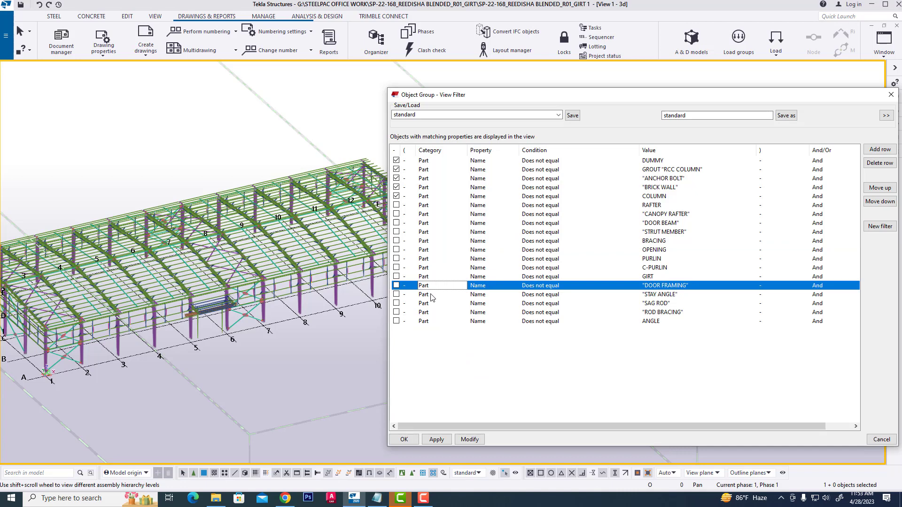
Include the RAFTER, CANOPY RAFTER, DOOR BEAM, STRUT MEMBER, BRACING, OPENING, PURLIN and C-PURLIN rows
left_click(397, 206)
left_click(396, 215)
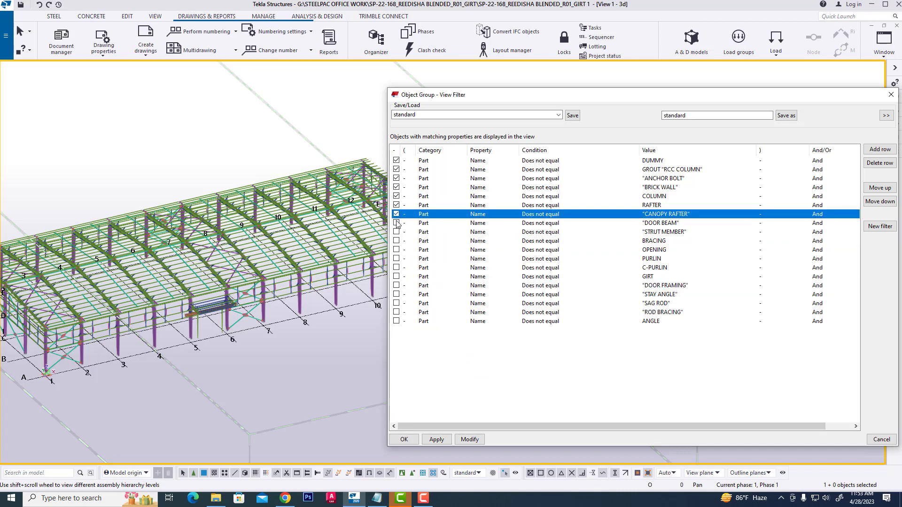
left_click(396, 223)
left_click(397, 233)
left_click(397, 242)
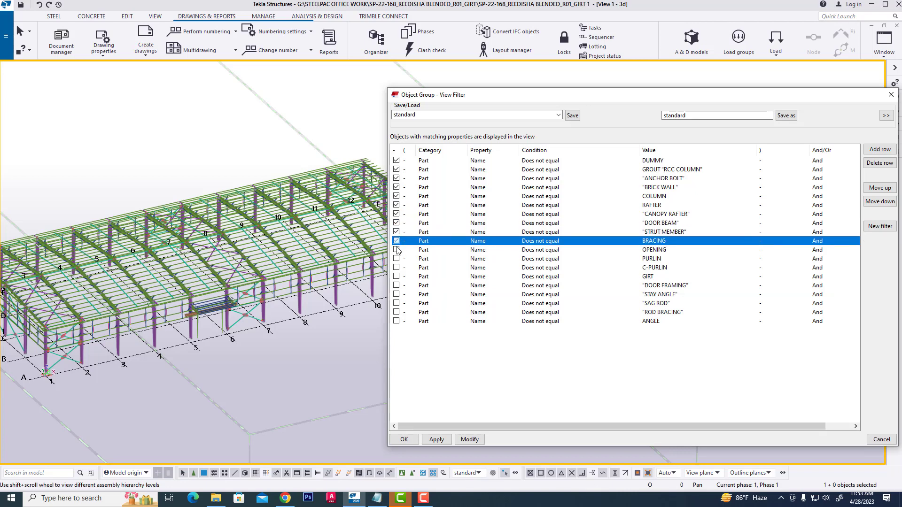
left_click(397, 250)
left_click(396, 259)
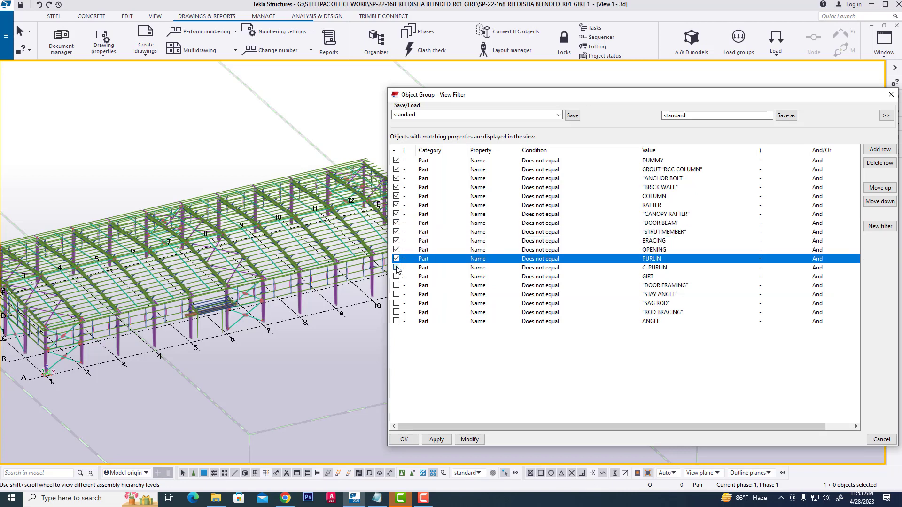
left_click(396, 269)
Include the GIRT, DOOR FRAMING, STAY ANGLE, SAG ROD, ROD BRACING and ANGLE rows, then apply and accept
left_click(397, 277)
left_click(397, 287)
left_click(397, 295)
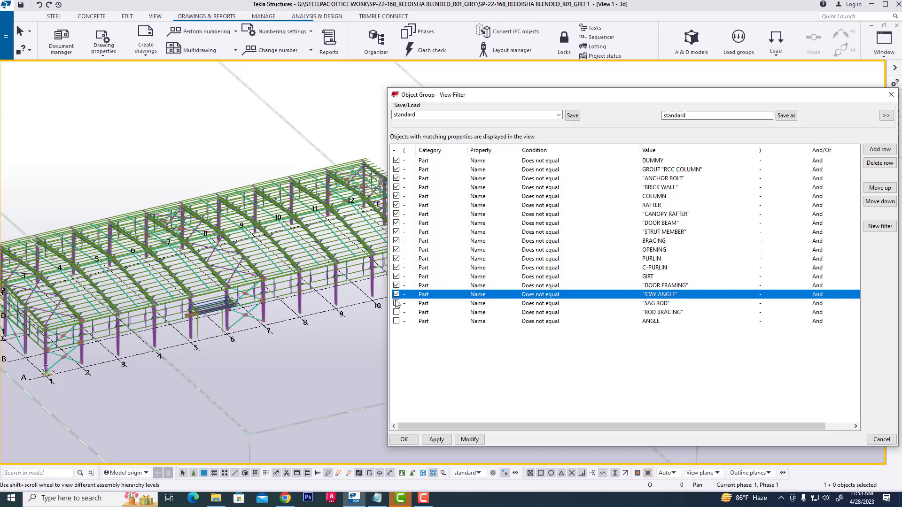
left_click(397, 304)
left_click(397, 313)
left_click(397, 322)
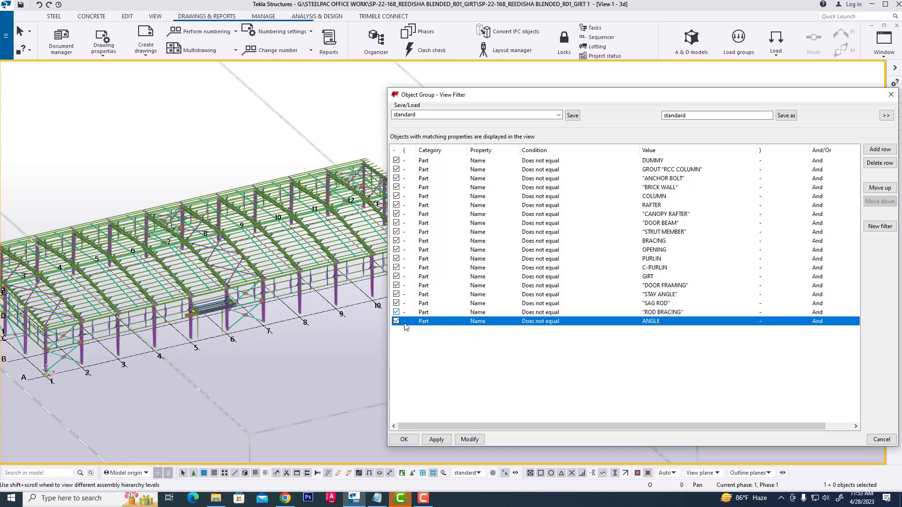
left_click(465, 440)
left_click(435, 439)
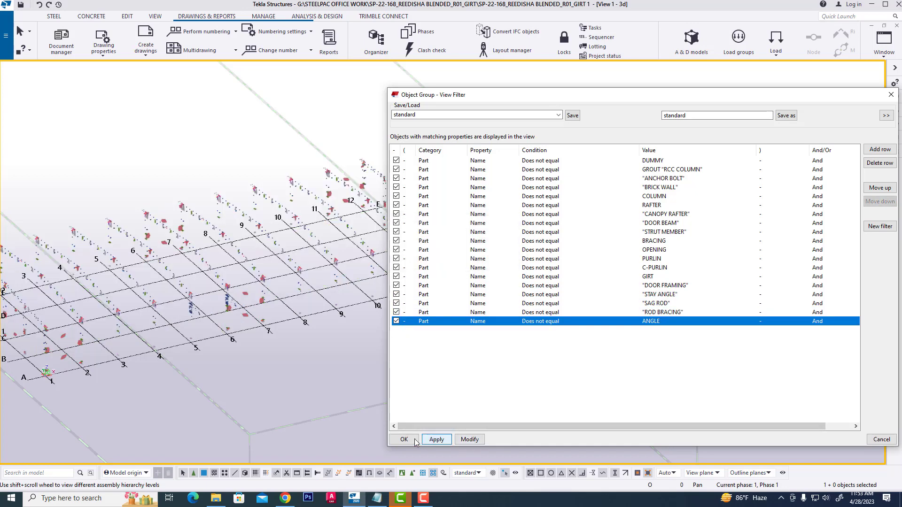
left_click(416, 440)
Drag a window over the filtered model to select all 3226 visible small parts
scroll(468, 329, "down", 5)
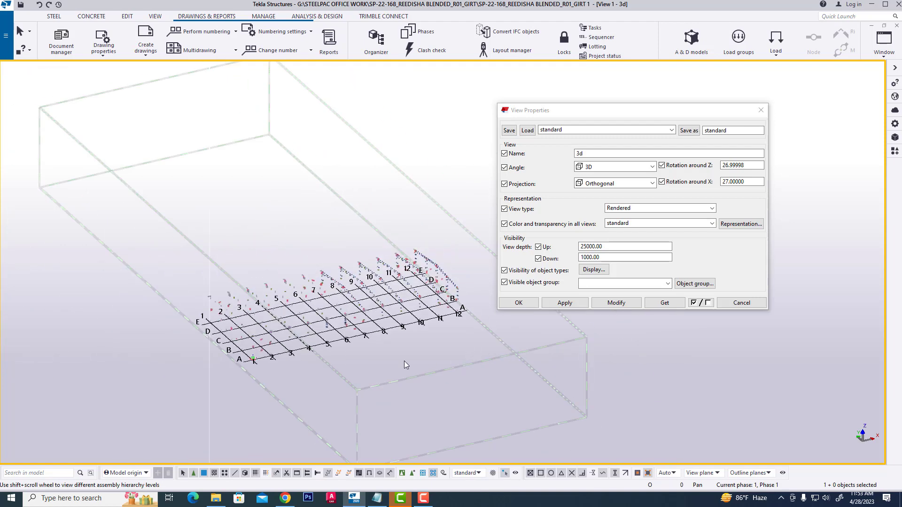
scroll(402, 362, "up", 2)
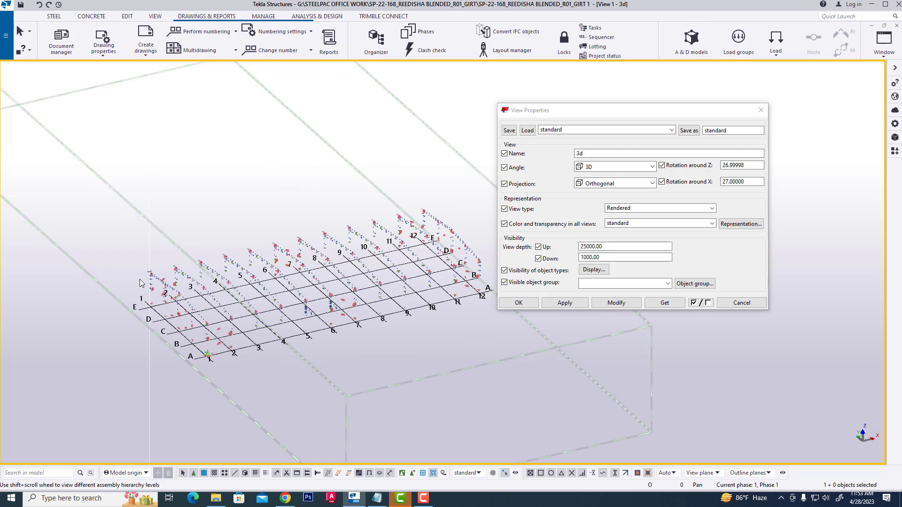
scroll(140, 288, "down", 4)
scroll(186, 270, "up", 3)
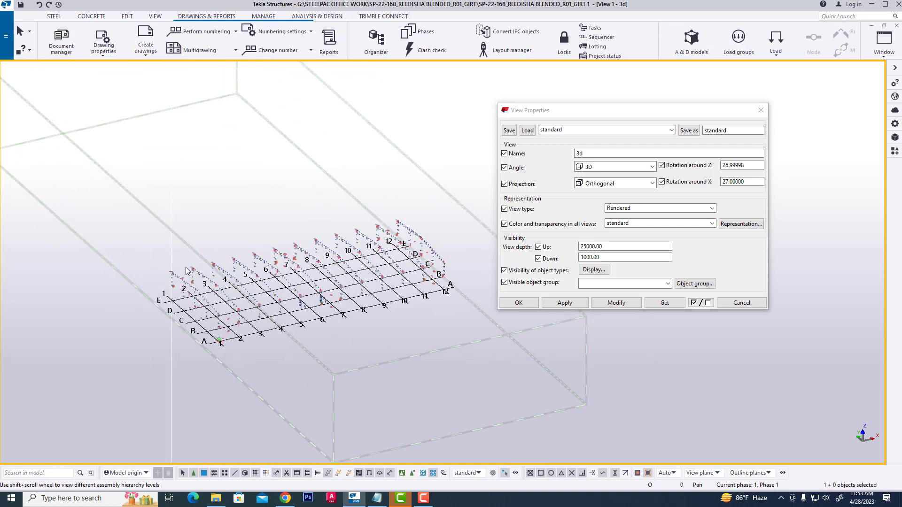
left_click_drag(109, 184, 475, 395)
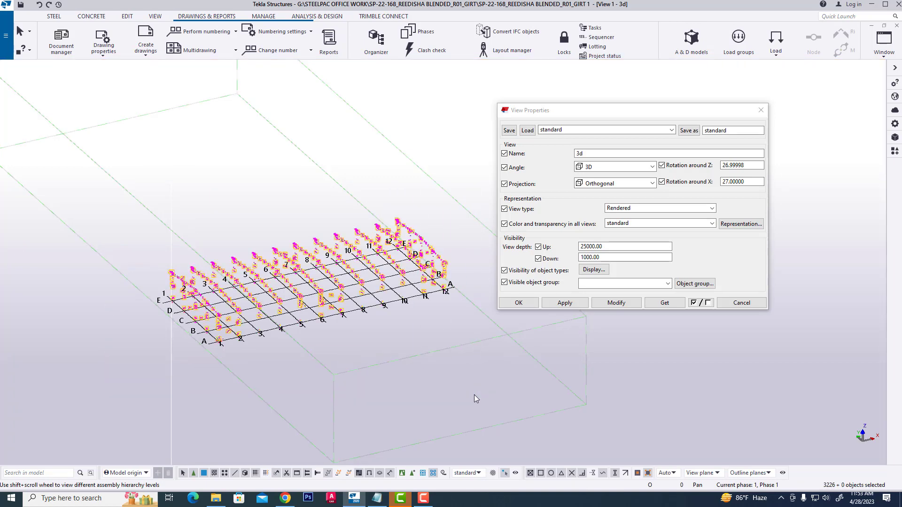
left_click(404, 341)
scroll(336, 282, "down", 1)
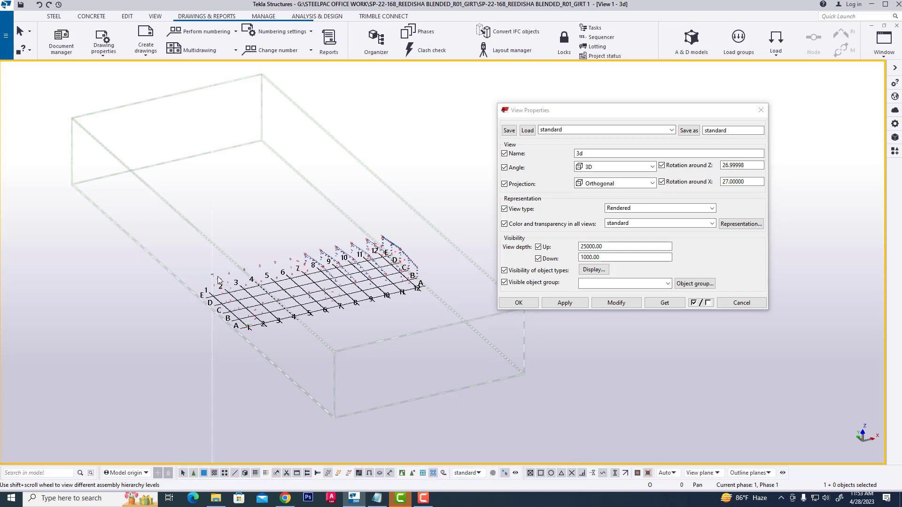
left_click_drag(175, 188, 444, 354)
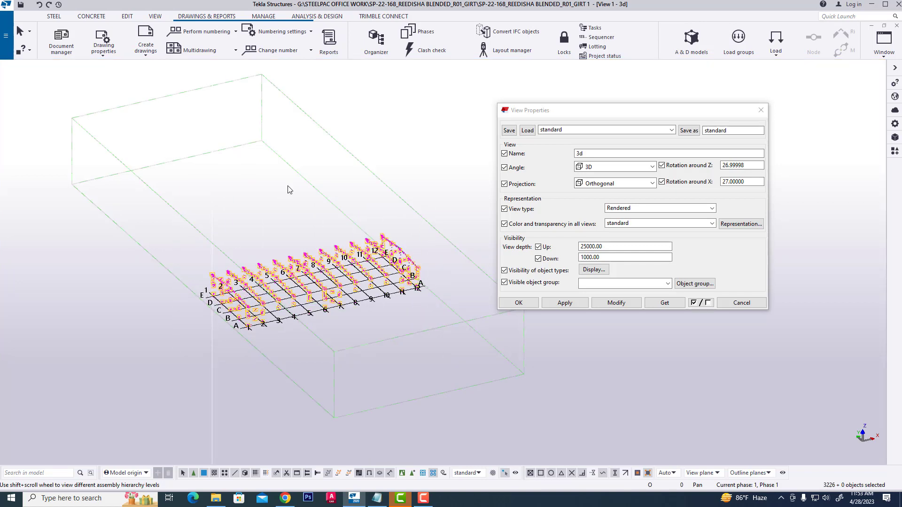
left_click(152, 51)
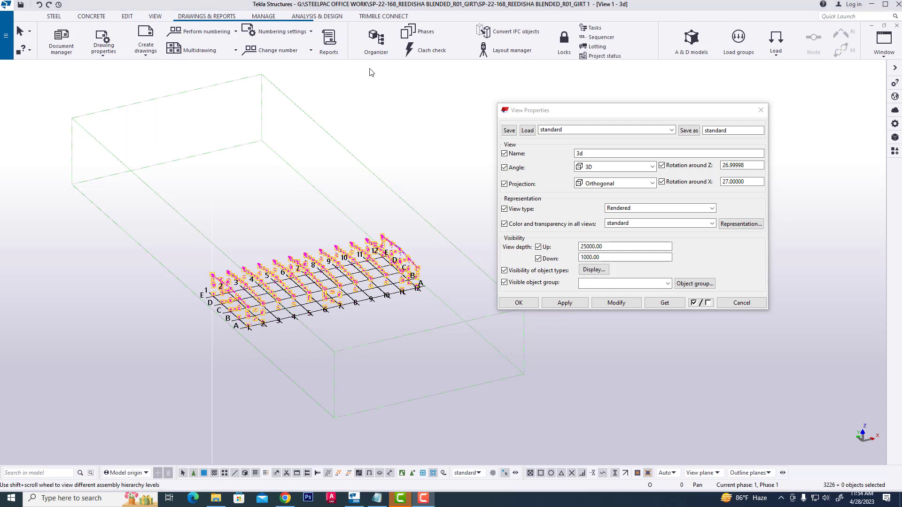
Create single-part drawings for the selected parts, producing 104 drawings
left_click(151, 49)
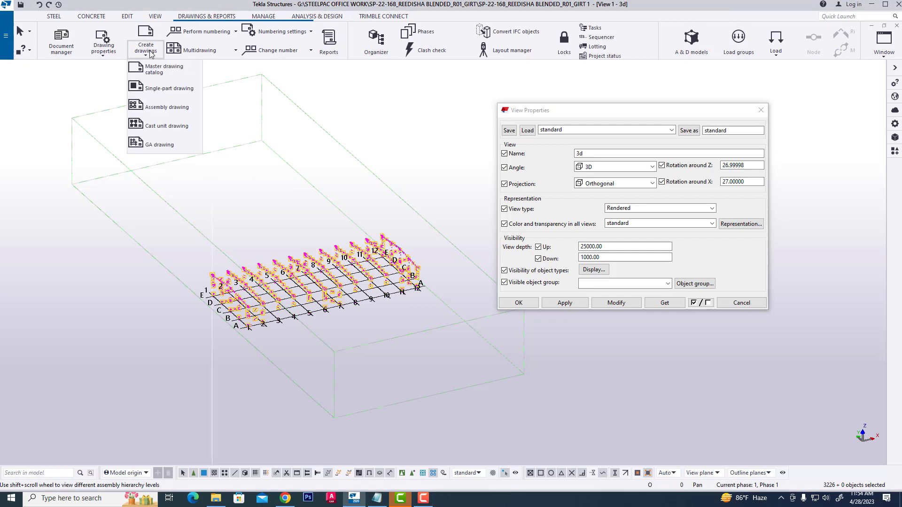
left_click(159, 92)
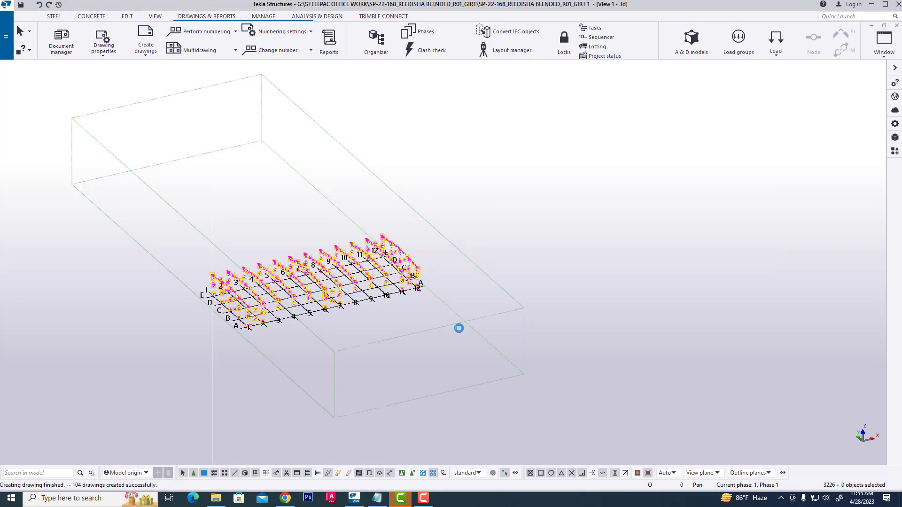
scroll(376, 327, "up", 1)
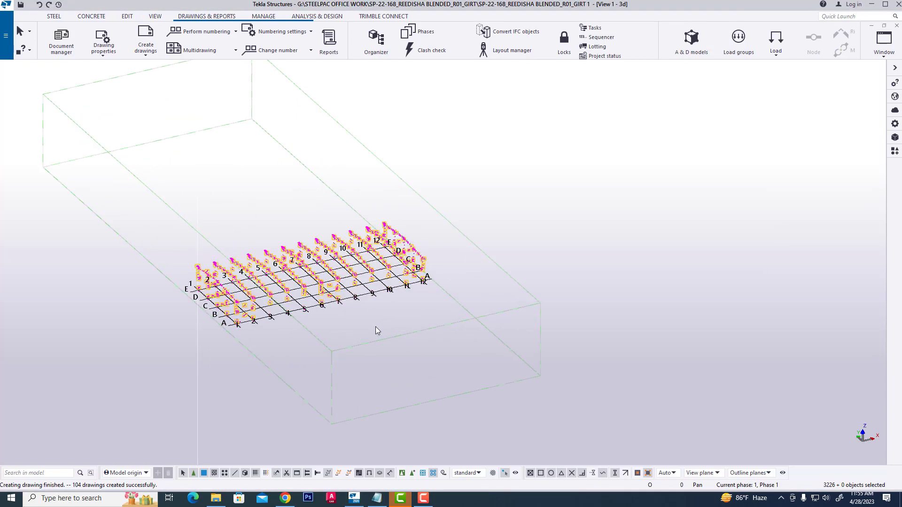
scroll(376, 326, "up", 1)
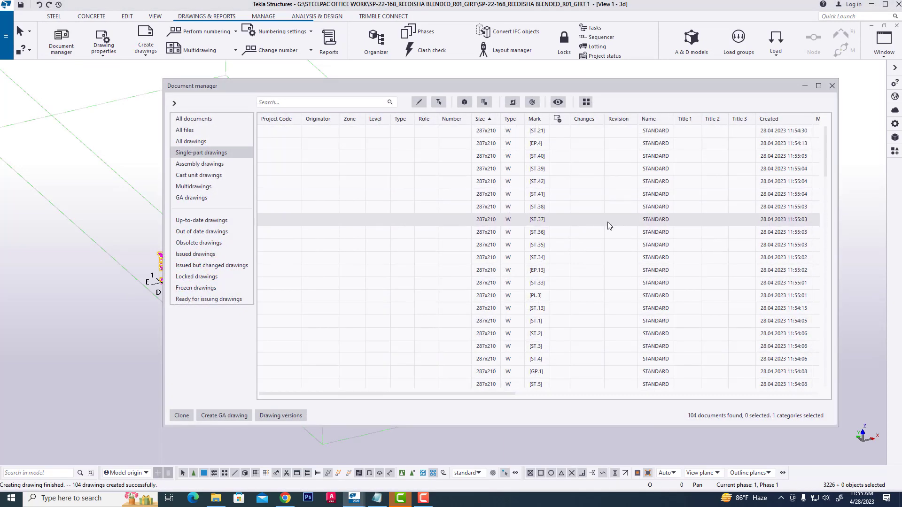
Scroll through Document manager's 104 single-part drawings, each 287x210 with a part mark
scroll(571, 314, "down", 10)
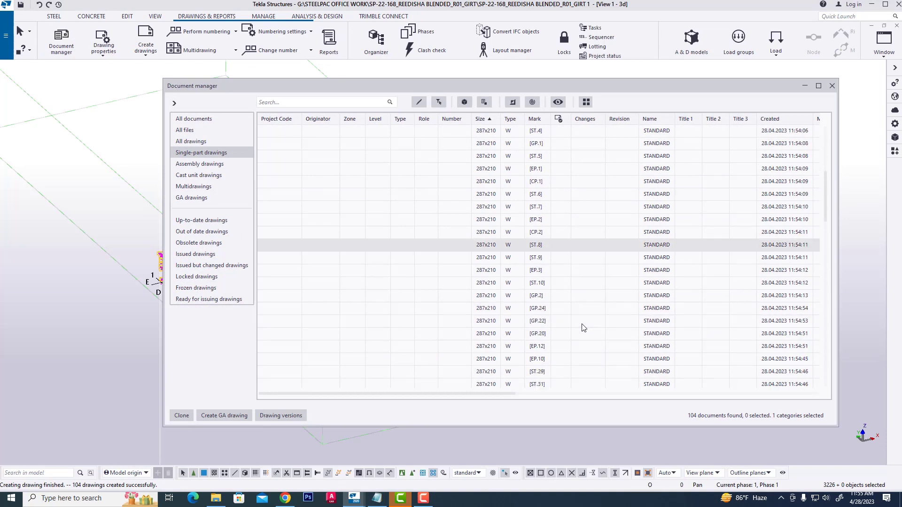
scroll(584, 327, "down", 8)
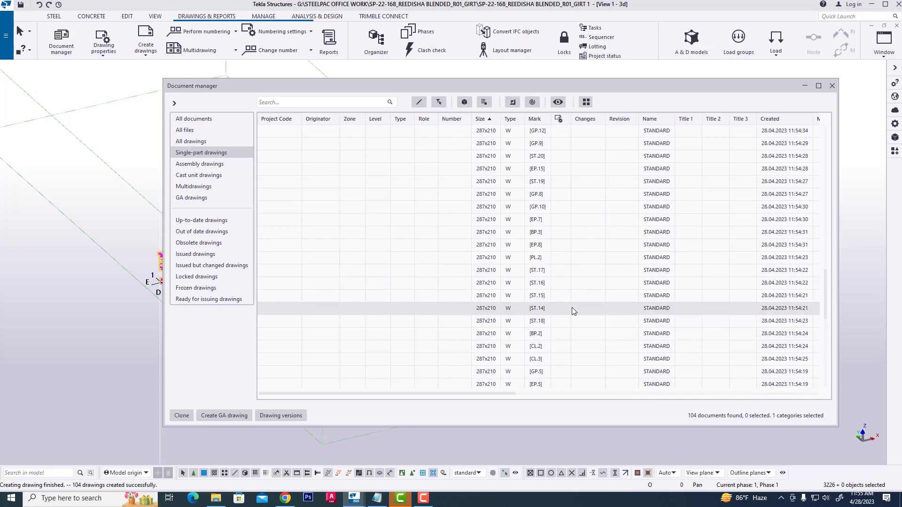
scroll(571, 307, "up", 15)
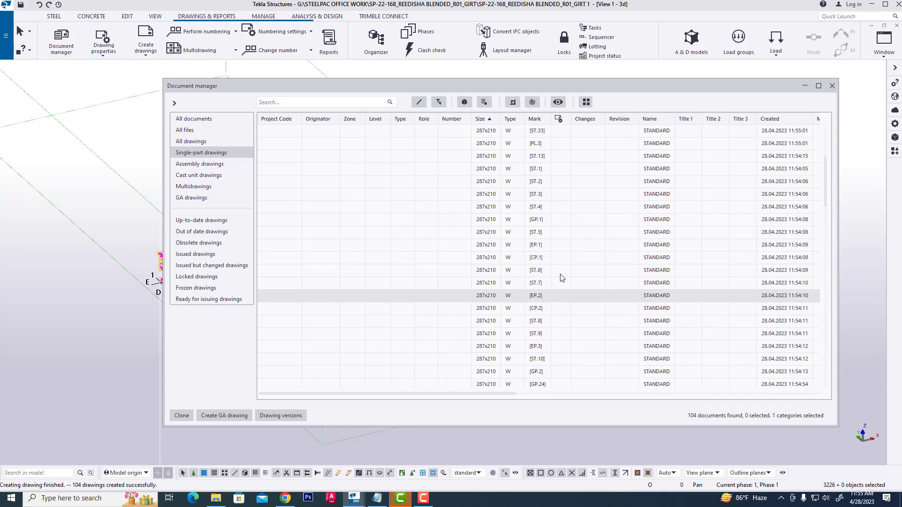
scroll(559, 263, "up", 2)
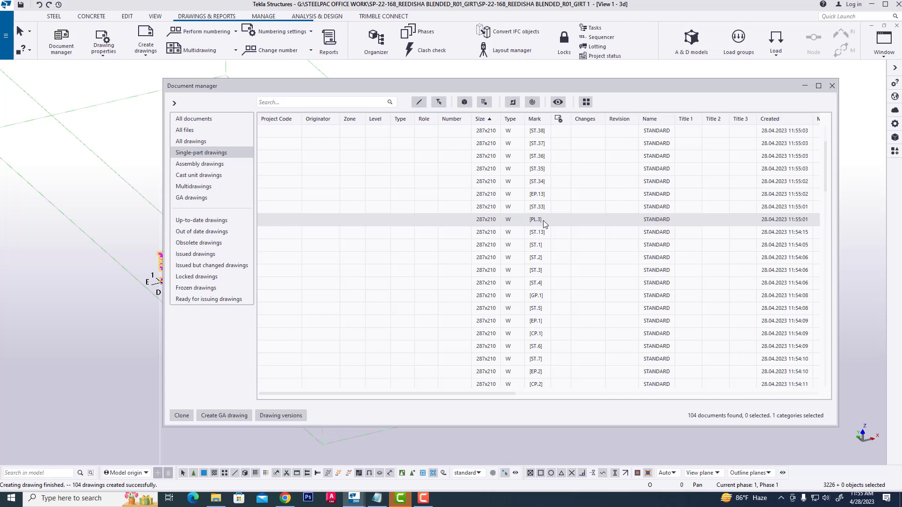
scroll(544, 221, "down", 4)
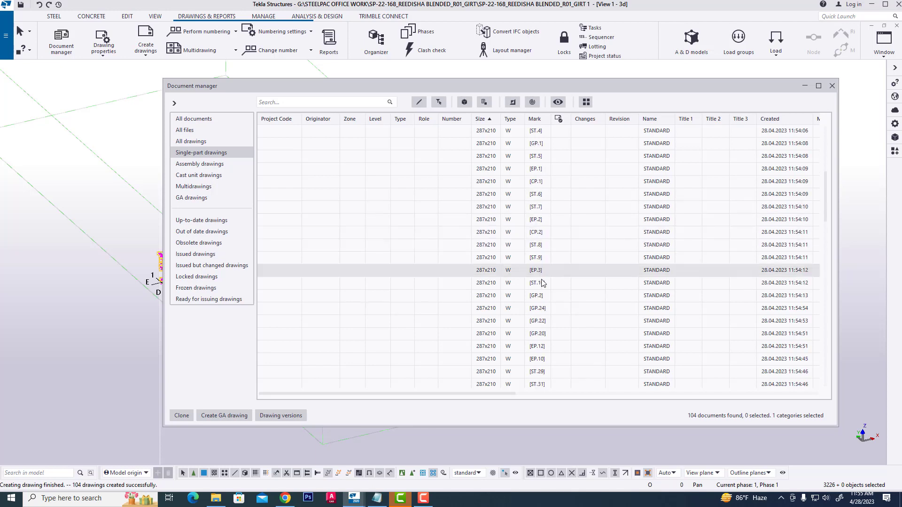
Open drawing EP.1, move its top and front views upward, and close it keeping the changes
left_click(544, 170)
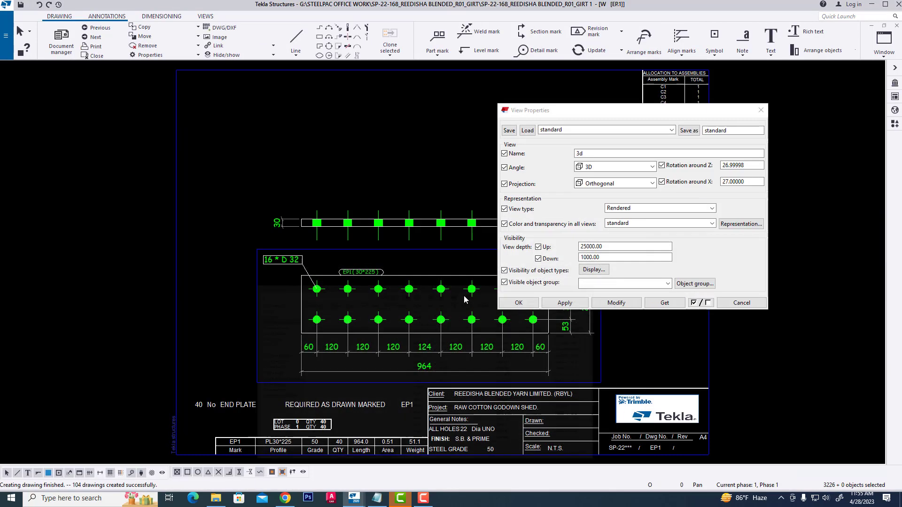
scroll(407, 195, "down", 2)
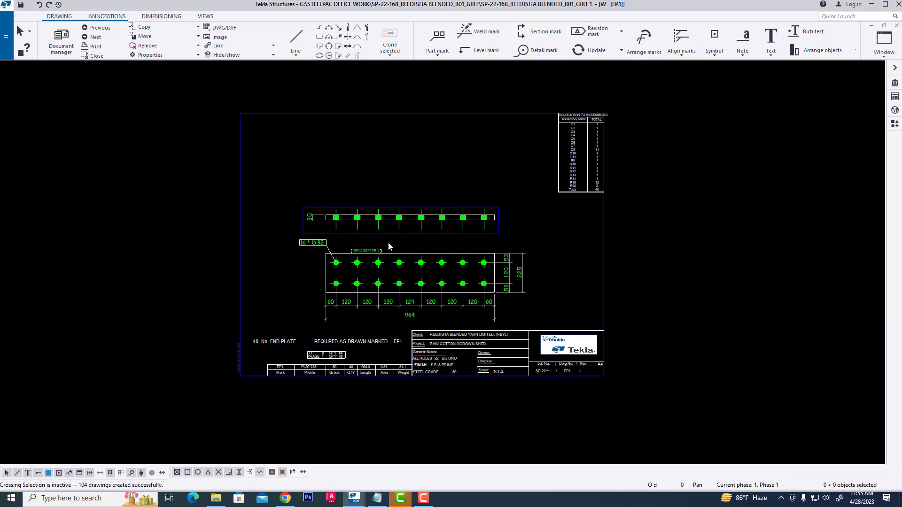
scroll(548, 303, "up", 2)
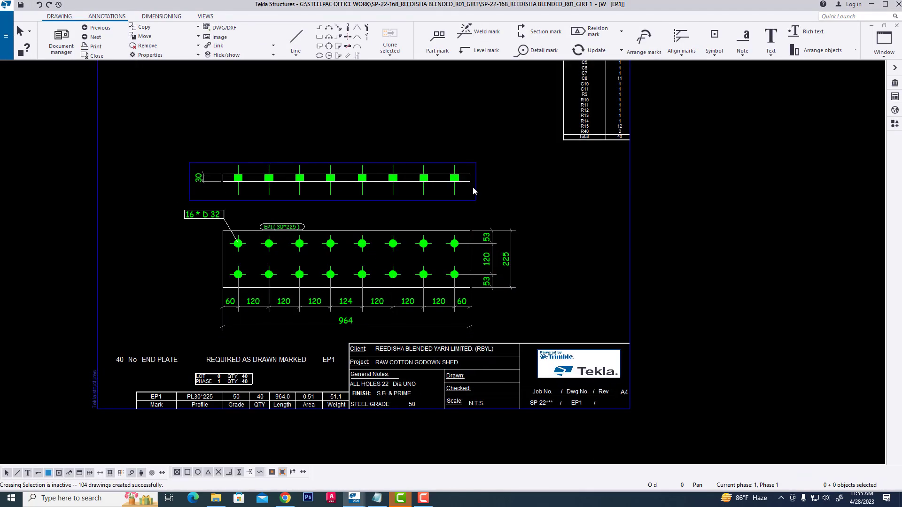
left_click_drag(475, 188, 481, 157)
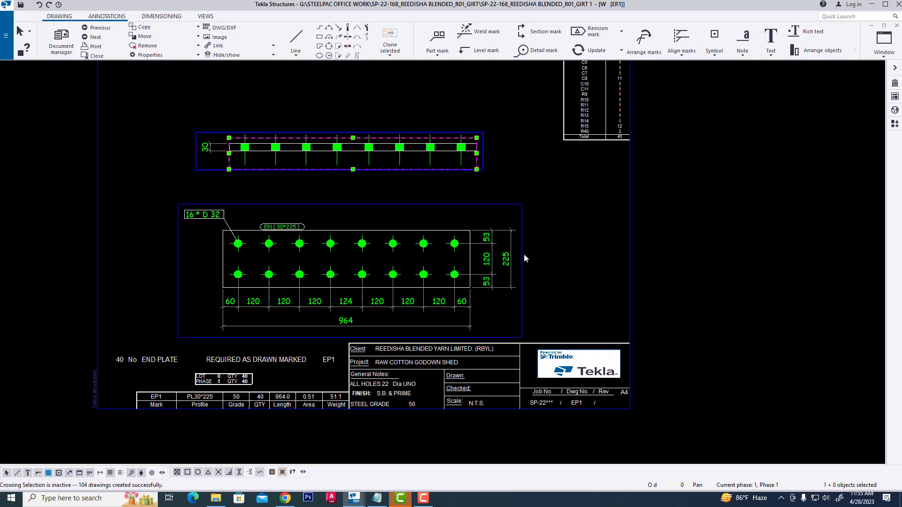
left_click_drag(525, 258, 516, 240)
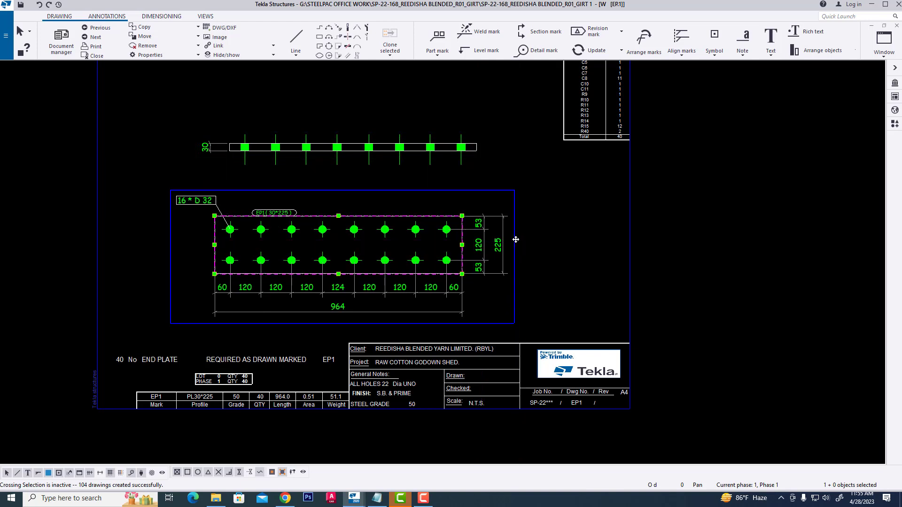
scroll(466, 256, "down", 1)
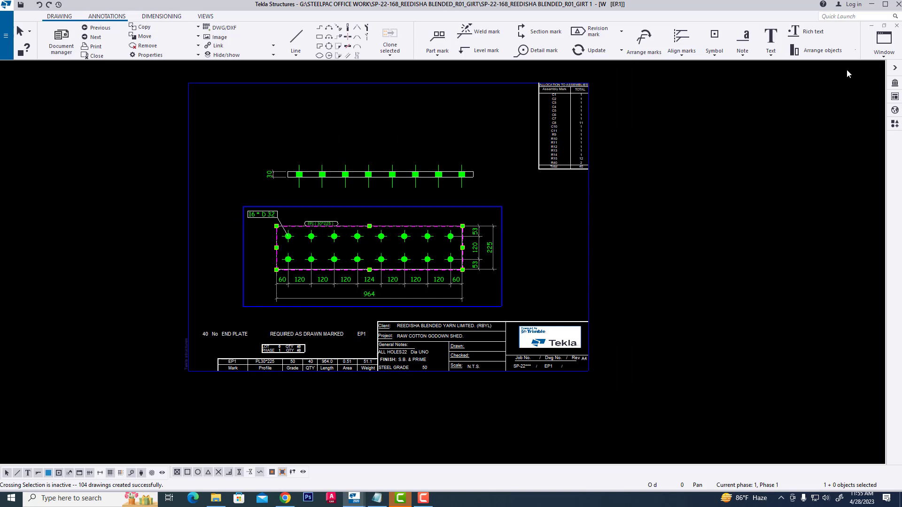
left_click(896, 26)
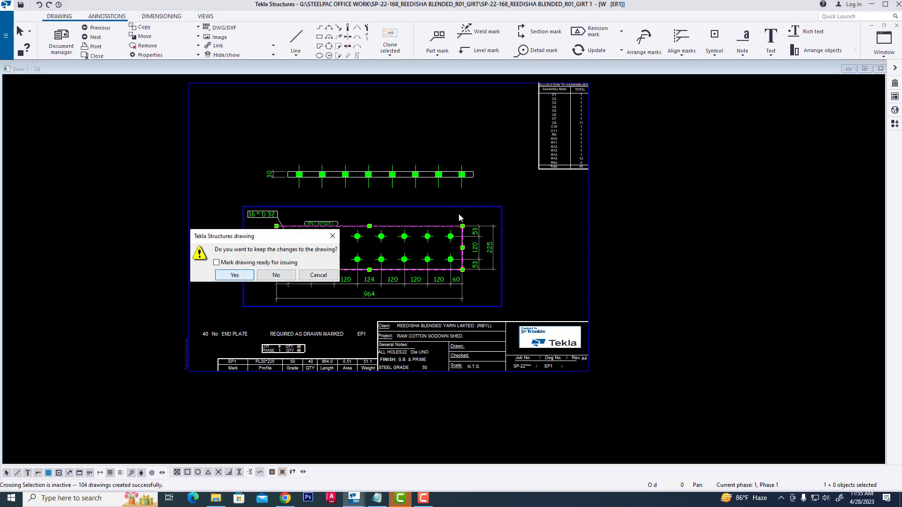
key("Return")
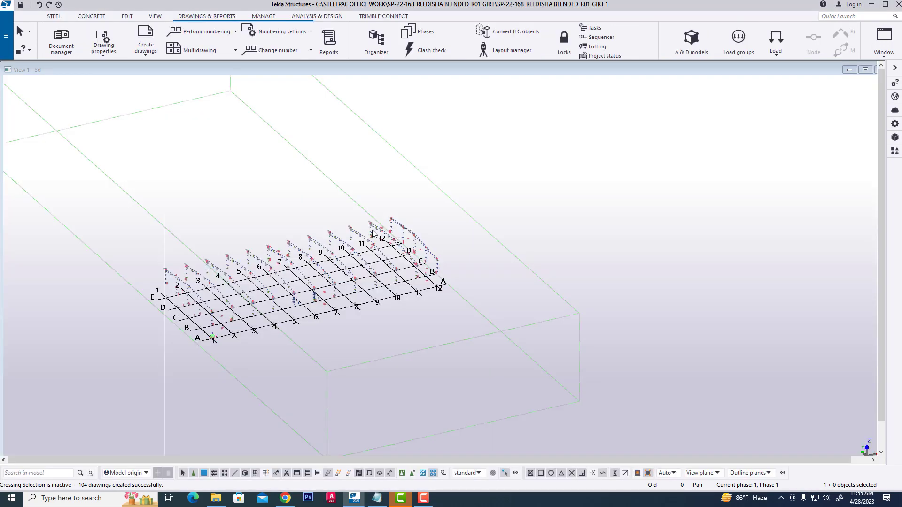
Set the multidrawing layout's drawing size to A2 (584x410) and save it to the multidrawing properties
scroll(329, 231, "up", 3)
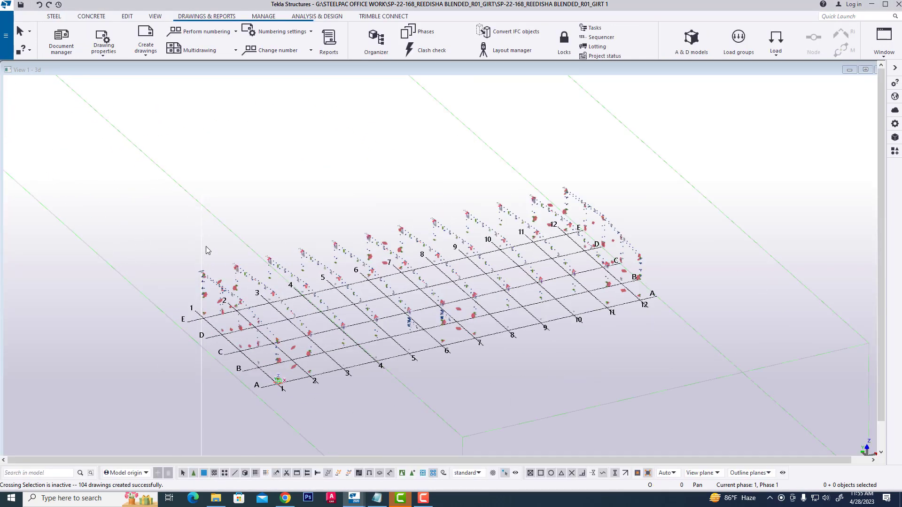
scroll(207, 248, "down", 1)
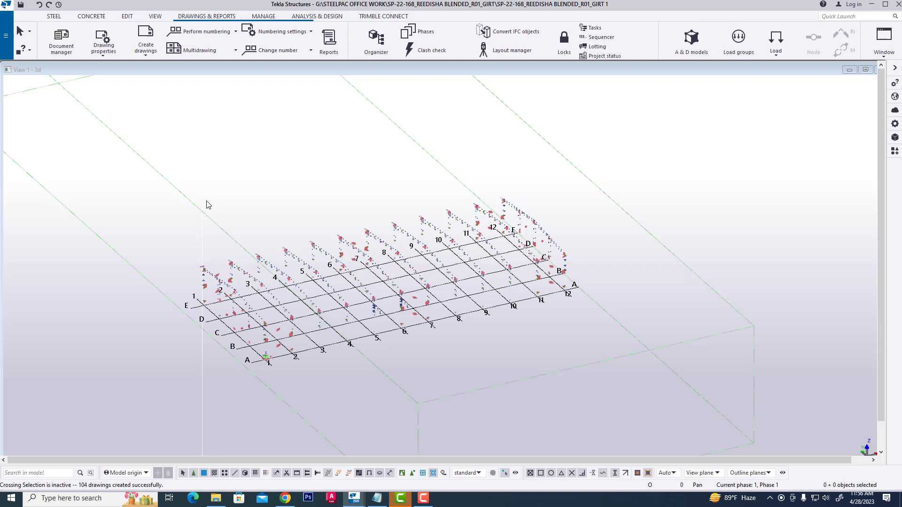
left_click(108, 49)
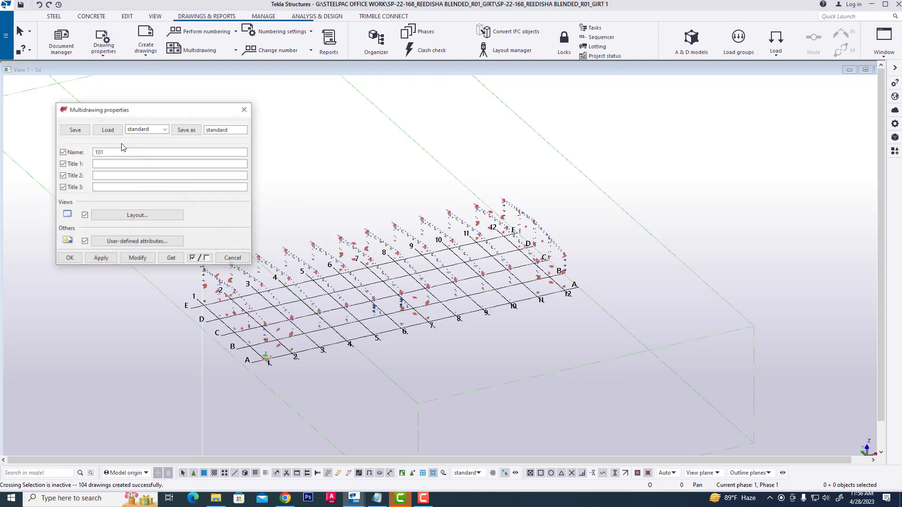
left_click(131, 217)
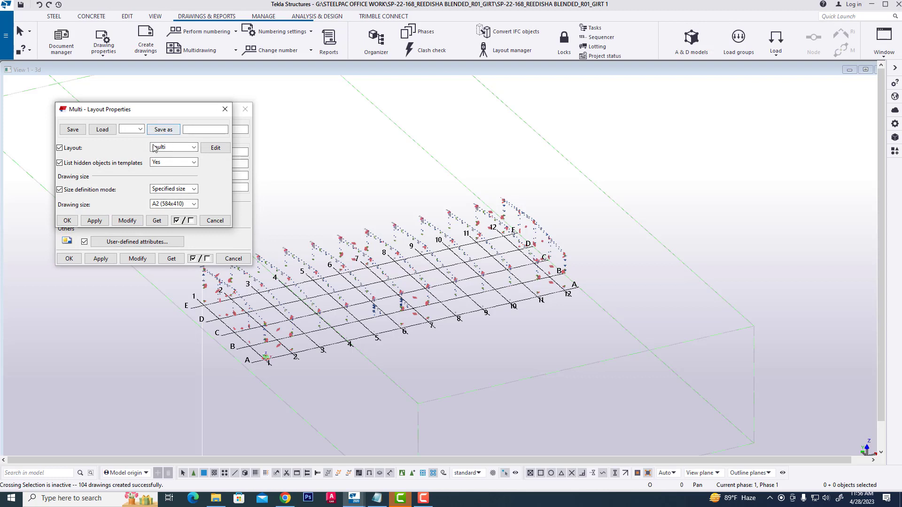
left_click(159, 204)
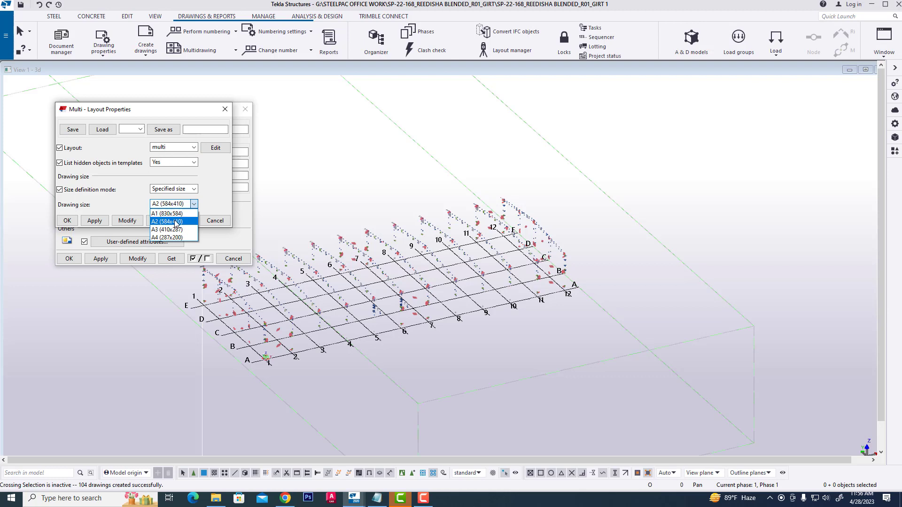
left_click(175, 222)
left_click(67, 221)
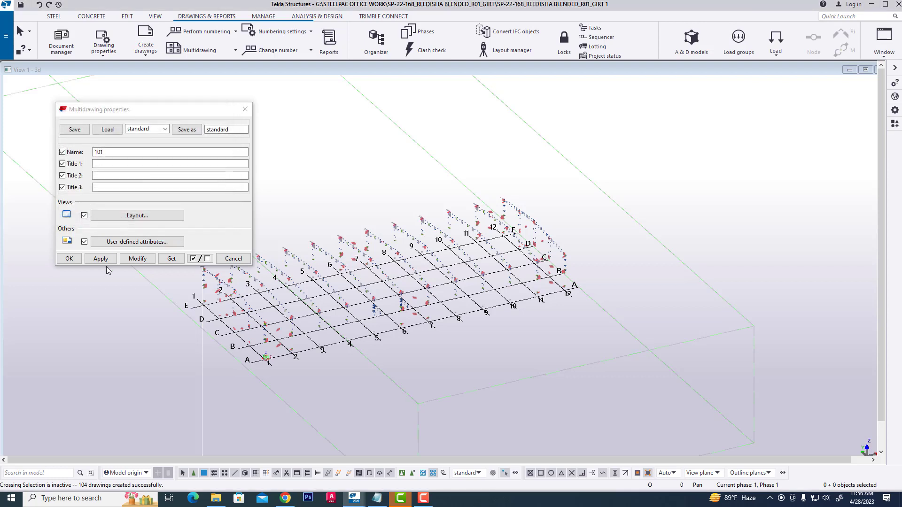
left_click(140, 260)
left_click(69, 259)
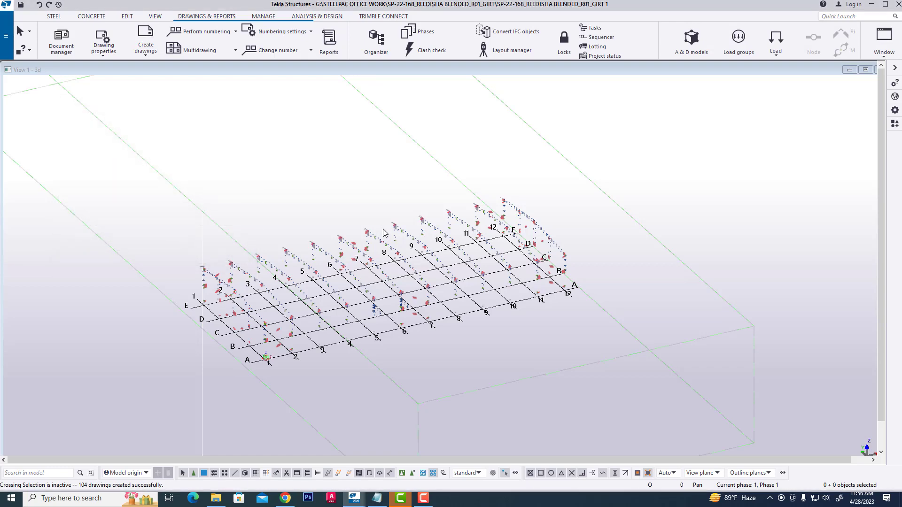
Select all 104 single-part drawings in Document manager and create multidrawings from them, yielding 31
left_click(66, 47)
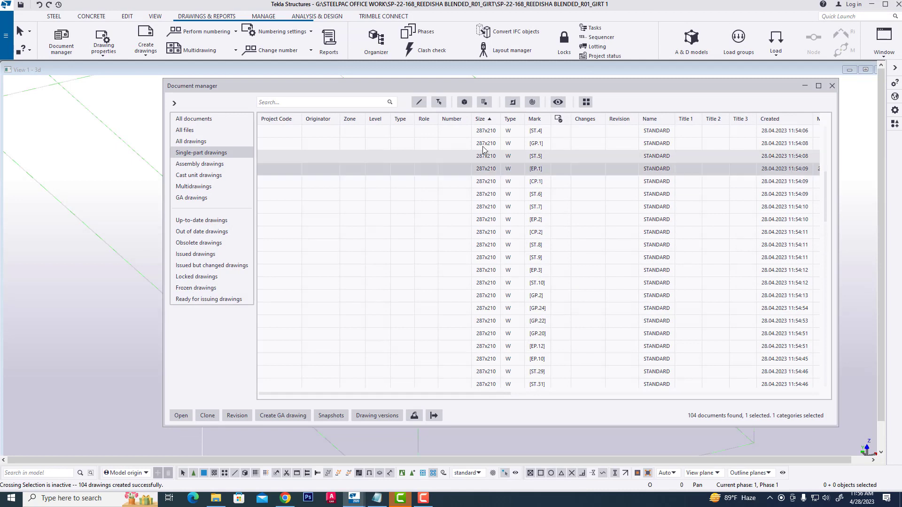
left_click(483, 134)
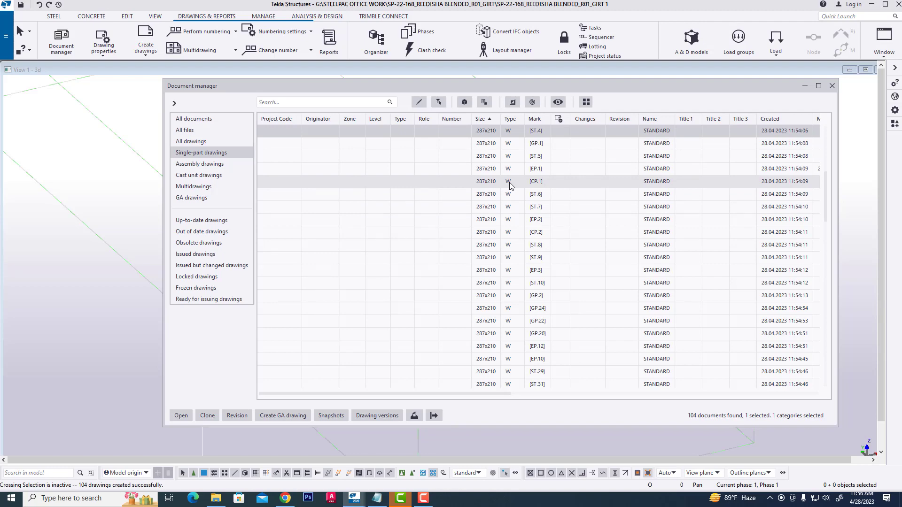
key("ctrl+a")
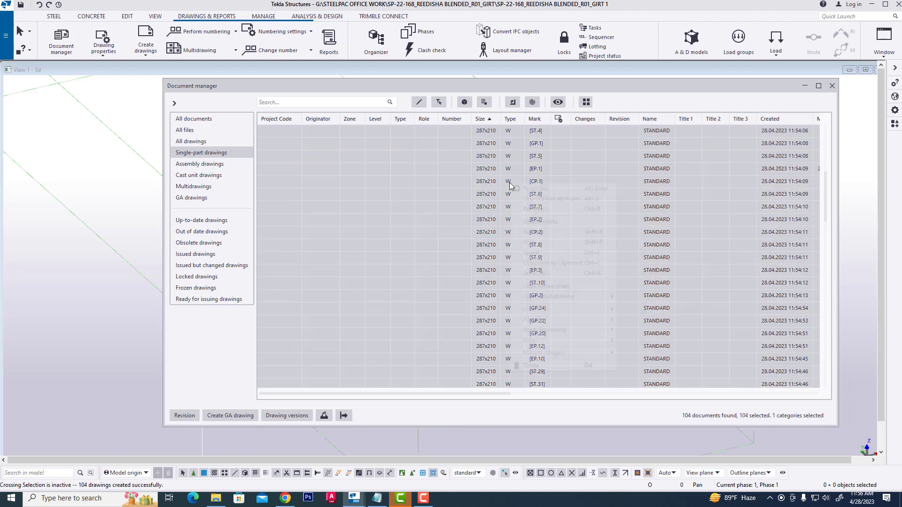
right_click(509, 182)
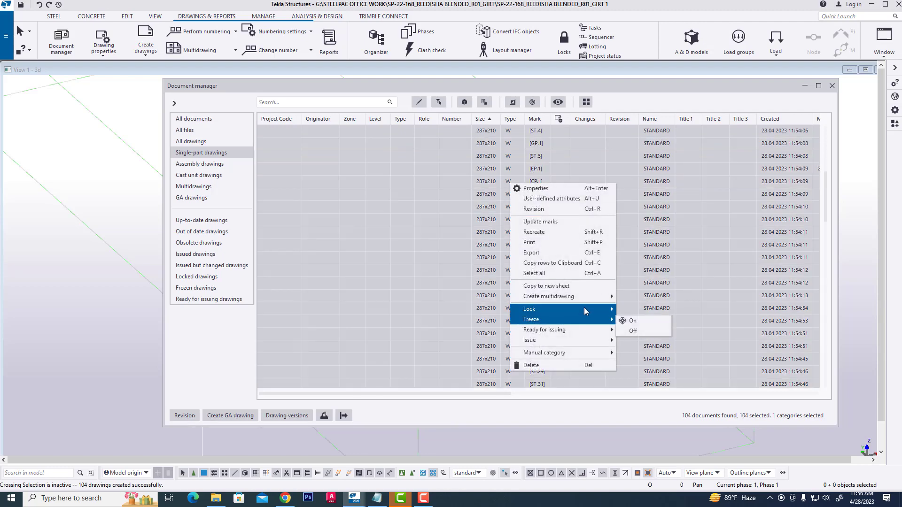
mouse_move(581, 301)
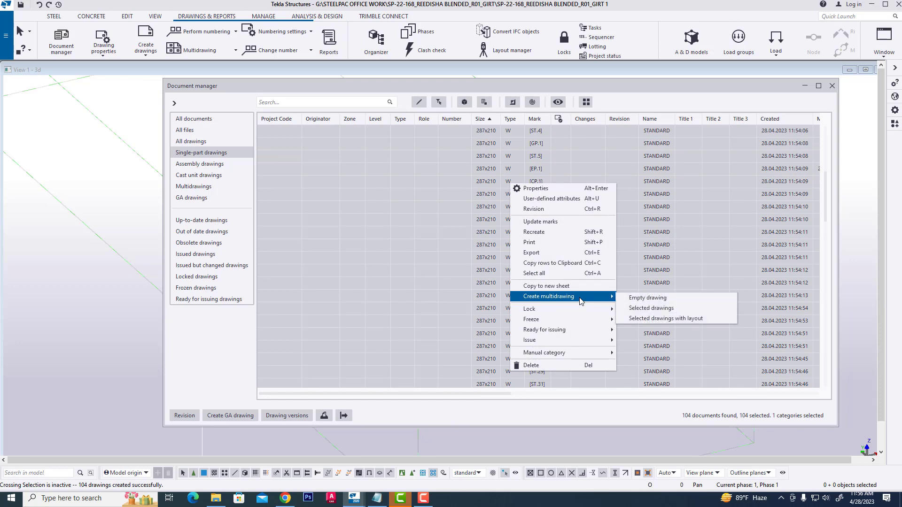
left_click(654, 313)
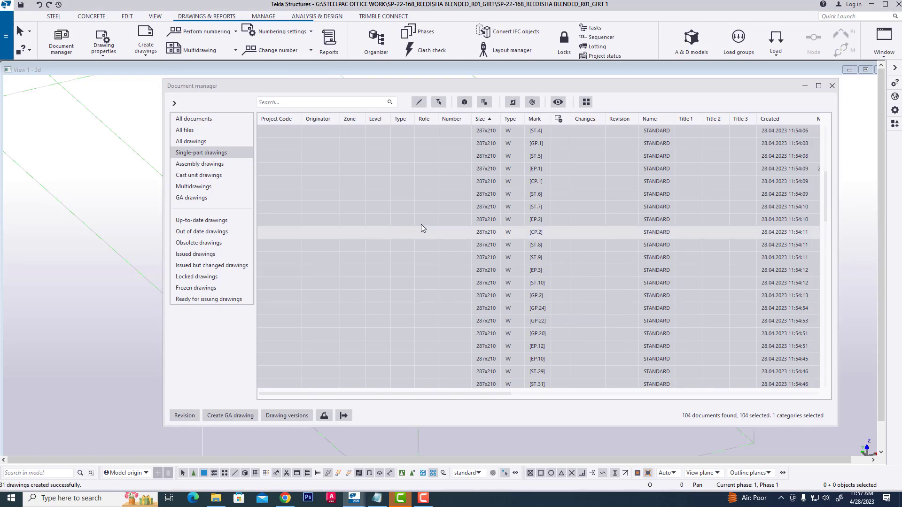
Open multidrawing [5] from the Multidrawings list, dismissing the missing-template warning
left_click(198, 188)
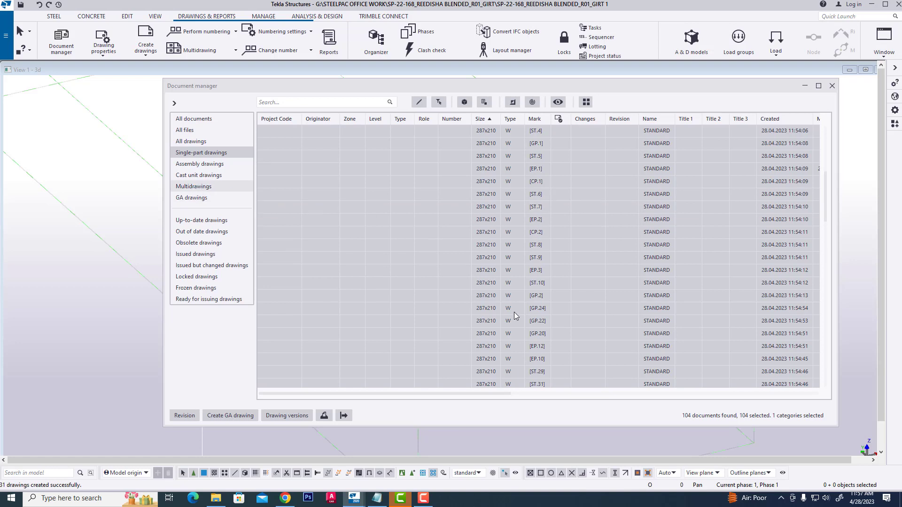
scroll(511, 369, "up", 4)
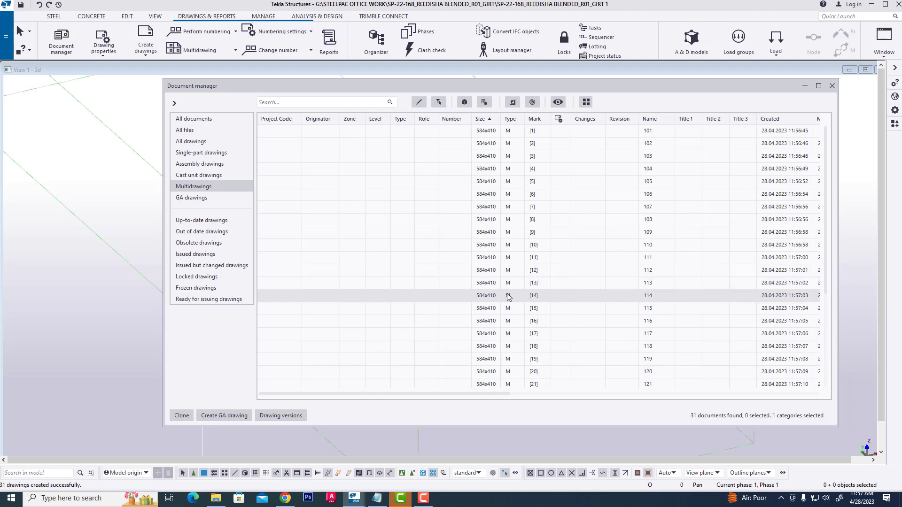
left_click(538, 132)
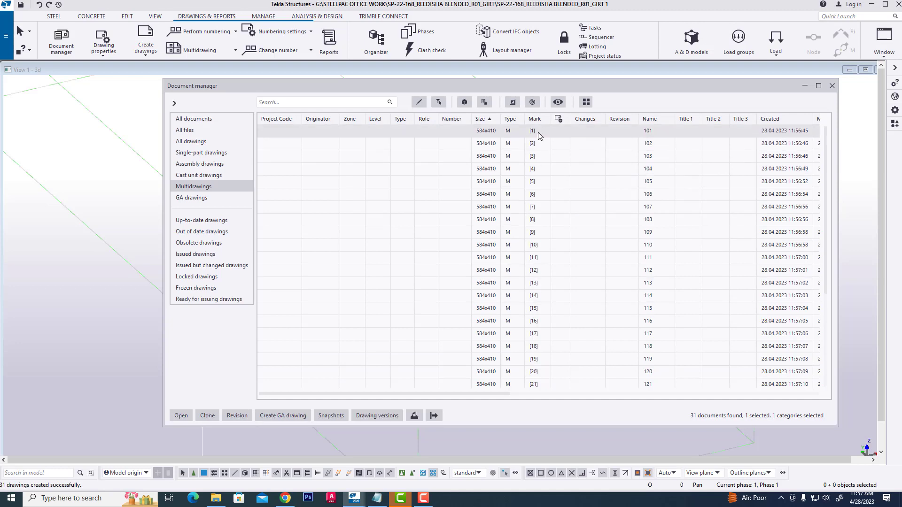
double_click(528, 186)
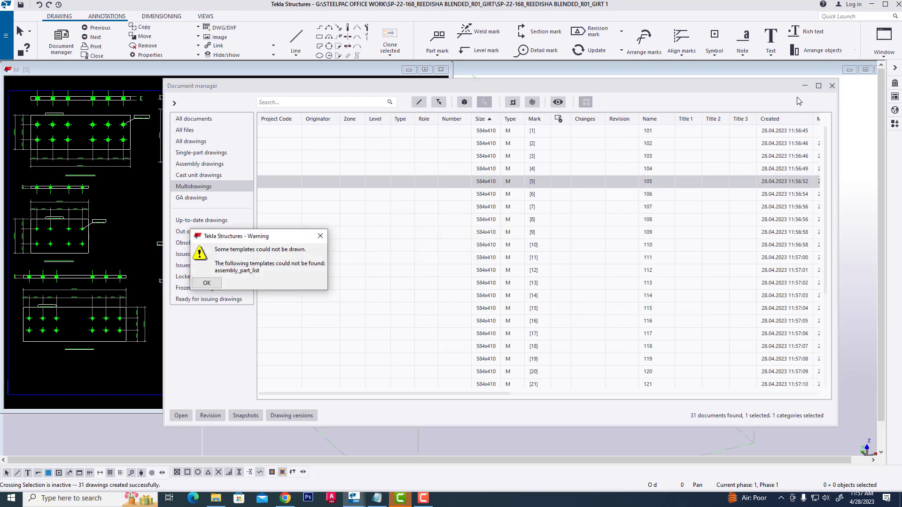
key("Return")
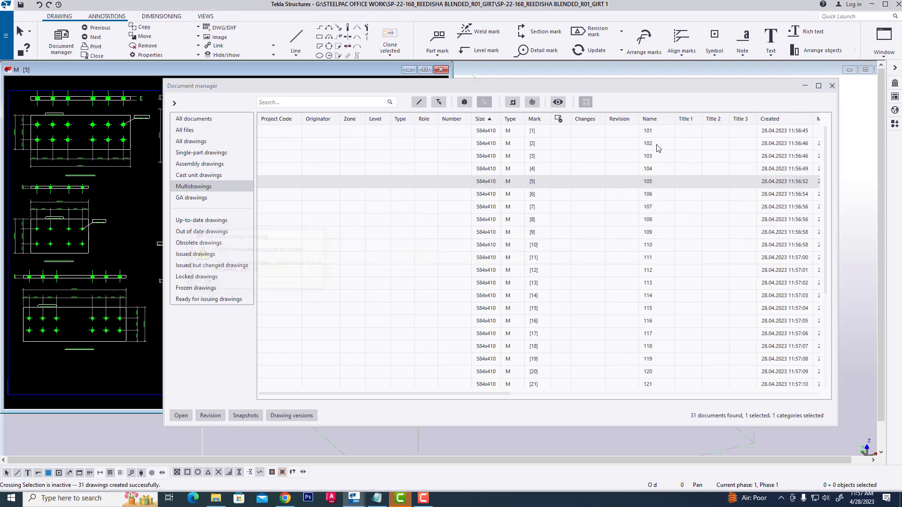
Inspect the A2 sheet of end plates EP9–EP15 full-screen, then return to the 3D model
left_click(804, 86)
scroll(387, 337, "down", 2)
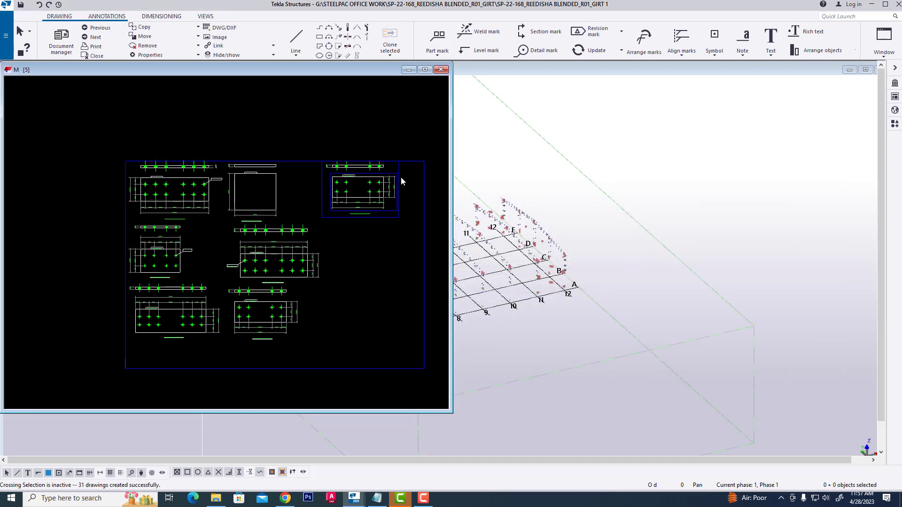
double_click(241, 73)
scroll(514, 282, "up", 5)
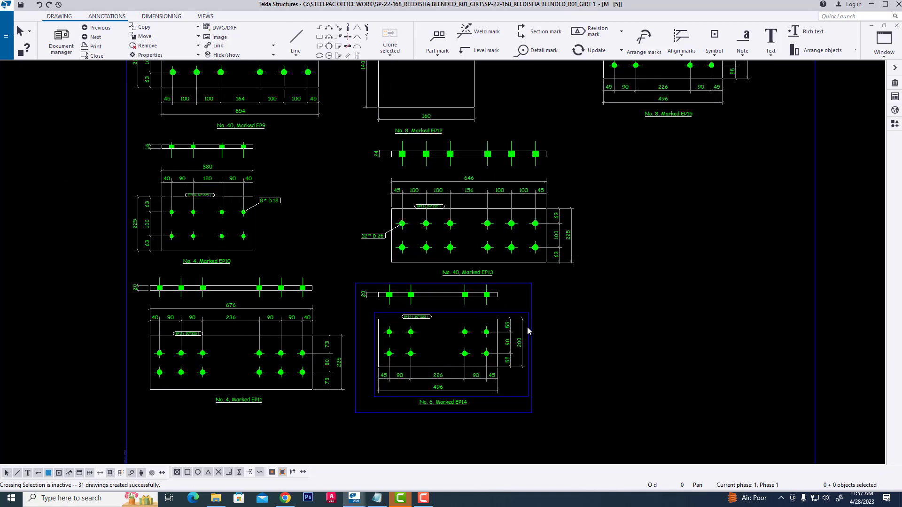
scroll(479, 325, "down", 2)
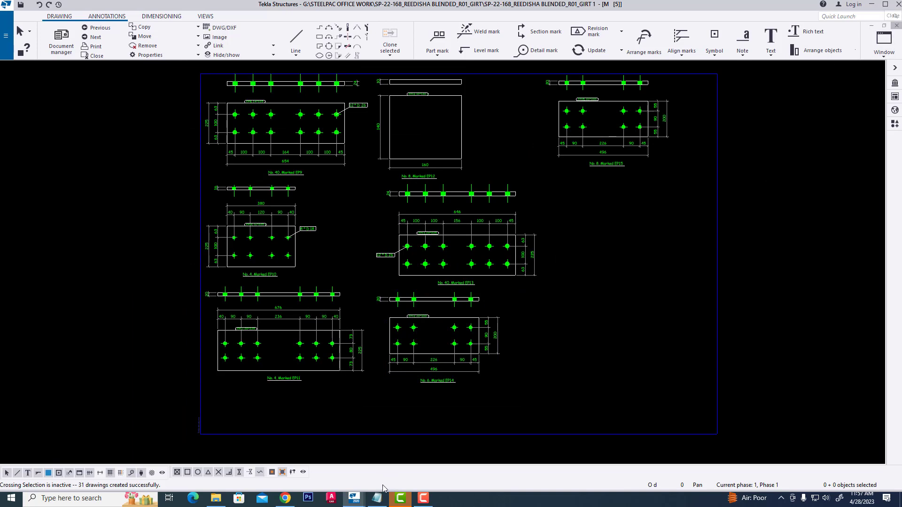
left_click(376, 498)
Restore Document manager, clear the selection, and review the 31 A2 multidrawings named from 101
mouse_move(354, 499)
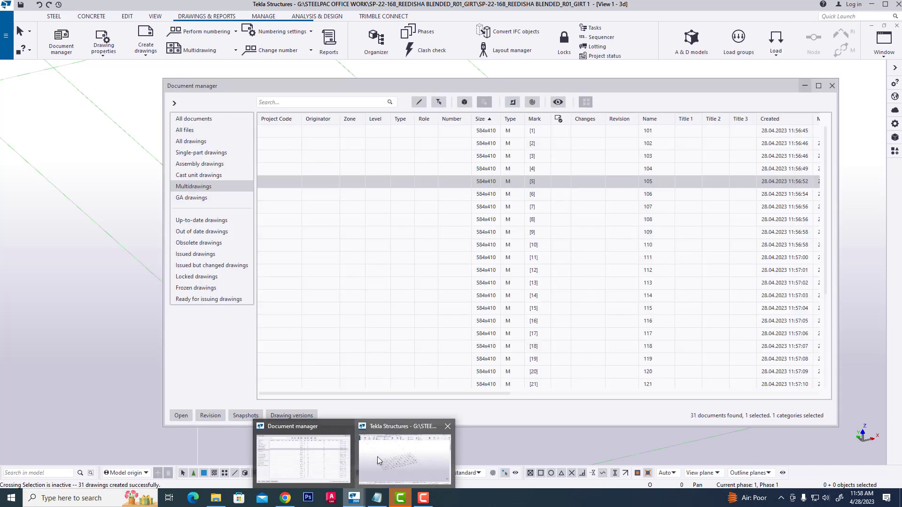
left_click(377, 457)
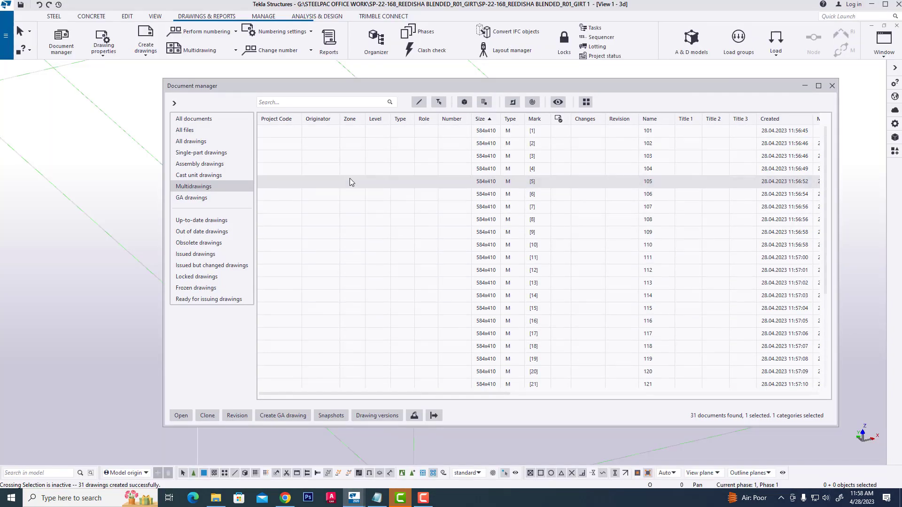
left_click(212, 153)
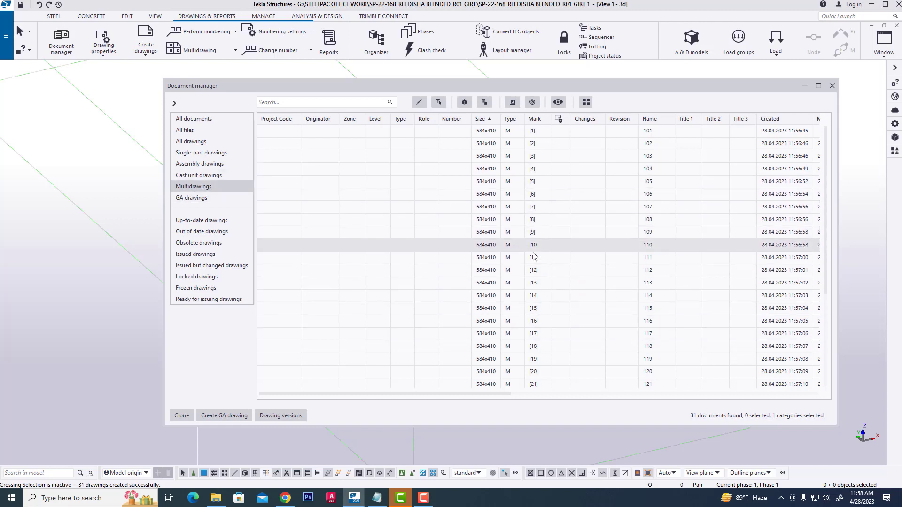
scroll(507, 325, "down", 2)
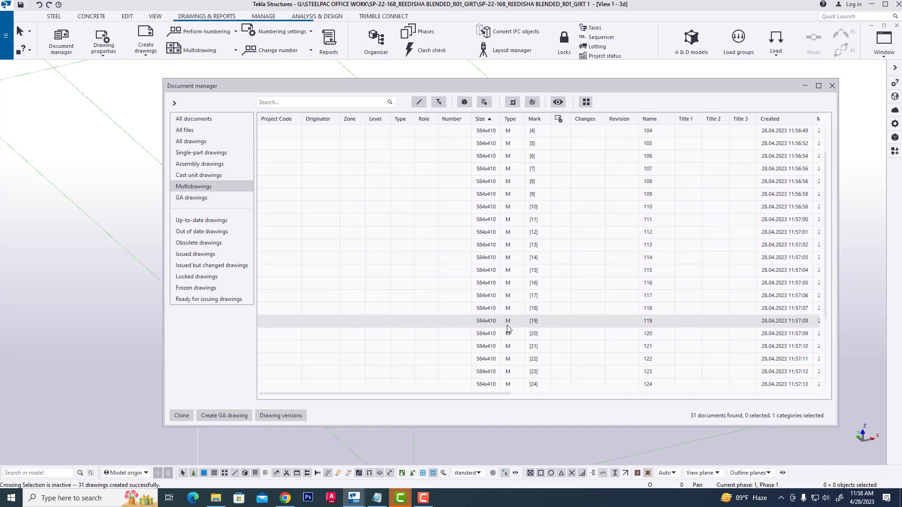